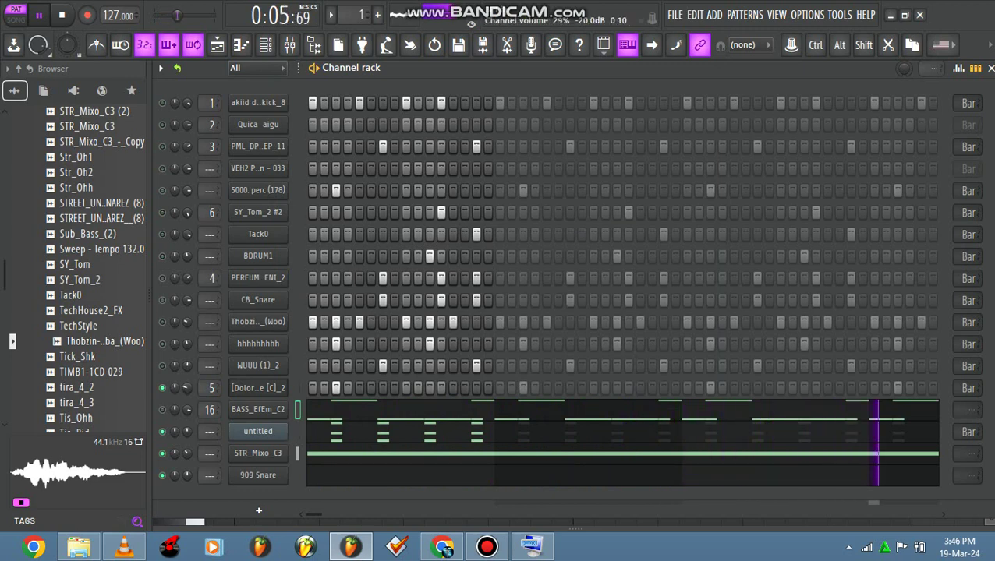
# Step: Open the sampler settings of the [Dolor] Call Me Anytime vocal channel and increase the sample's fade-out, then return to the channel rack
pyautogui.click(257, 387)
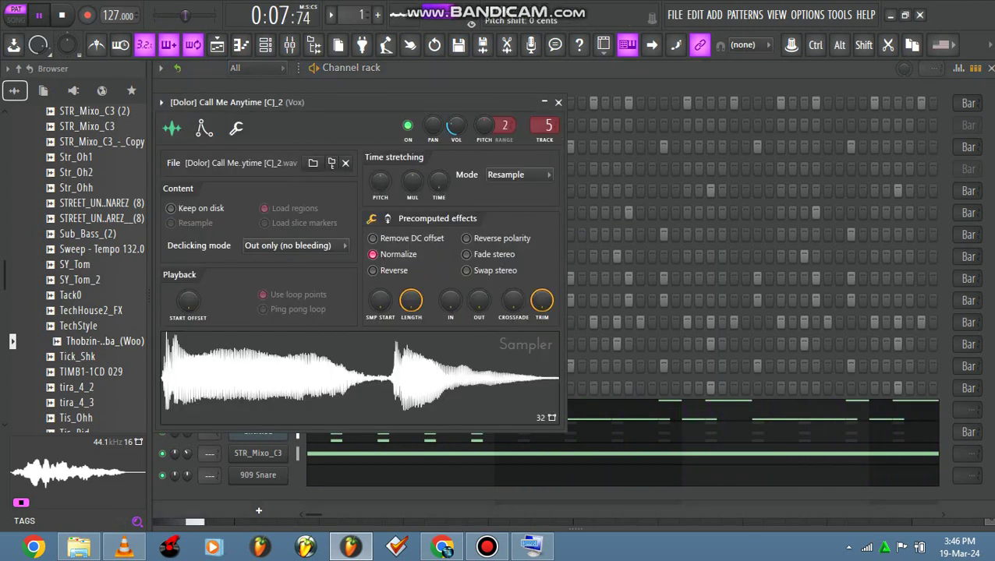
pyautogui.moveTo(479, 301); pyautogui.dragTo(478, 289)
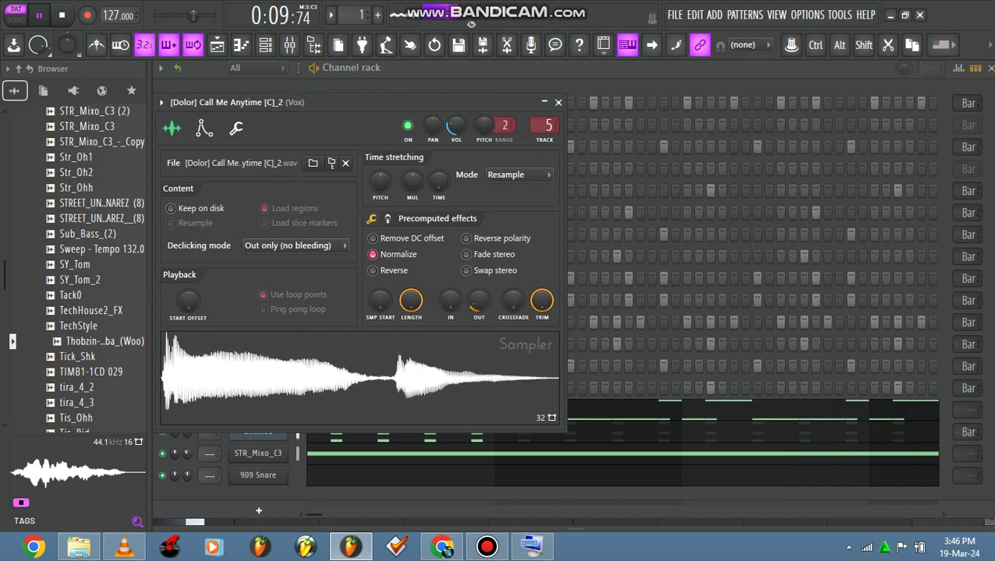
pyautogui.click(265, 45)
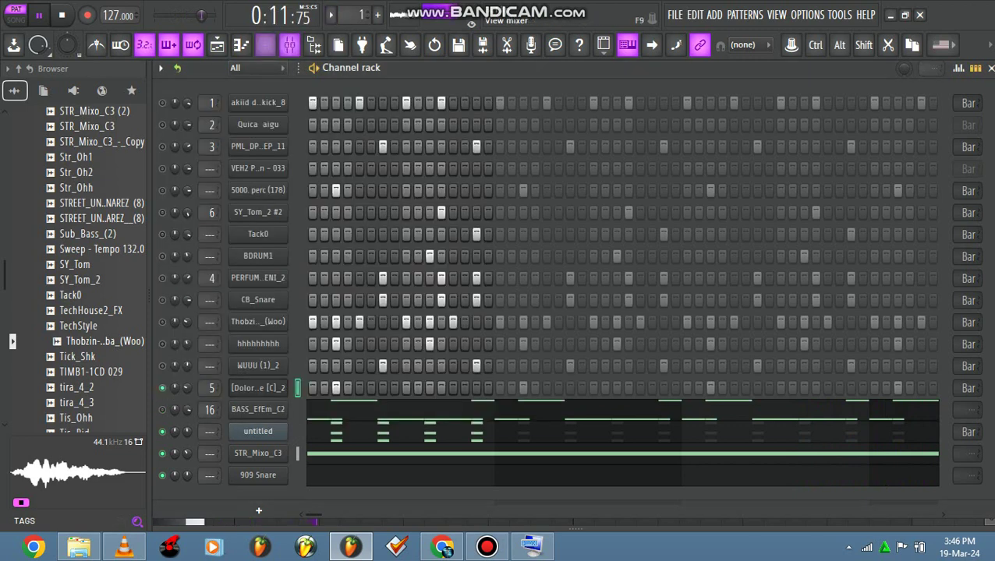
# Step: Check the Vox track in the mixer and audition the first STREET_UNIT_SNAREZ (8) sample in the browser
pyautogui.click(289, 45)
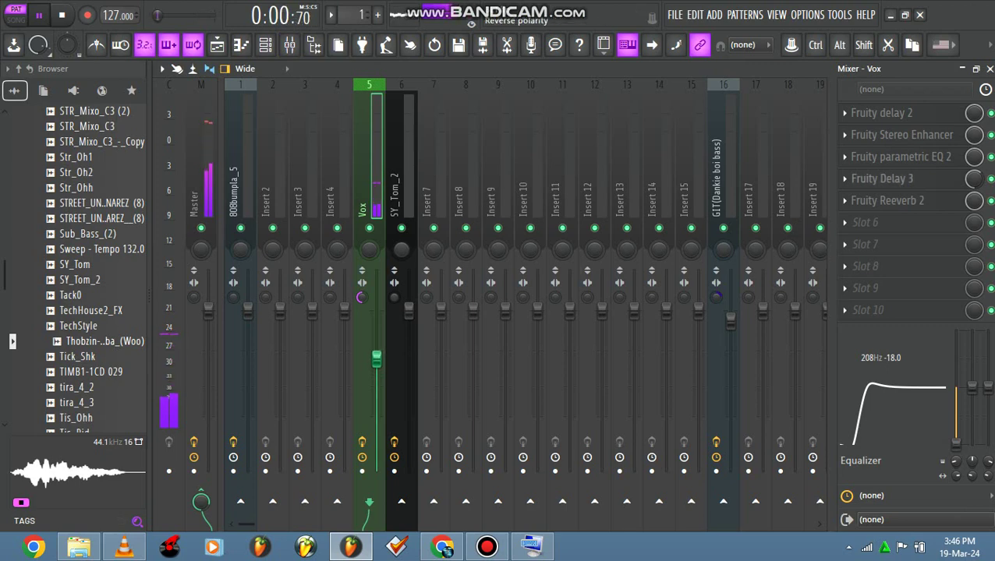
pyautogui.click(265, 45)
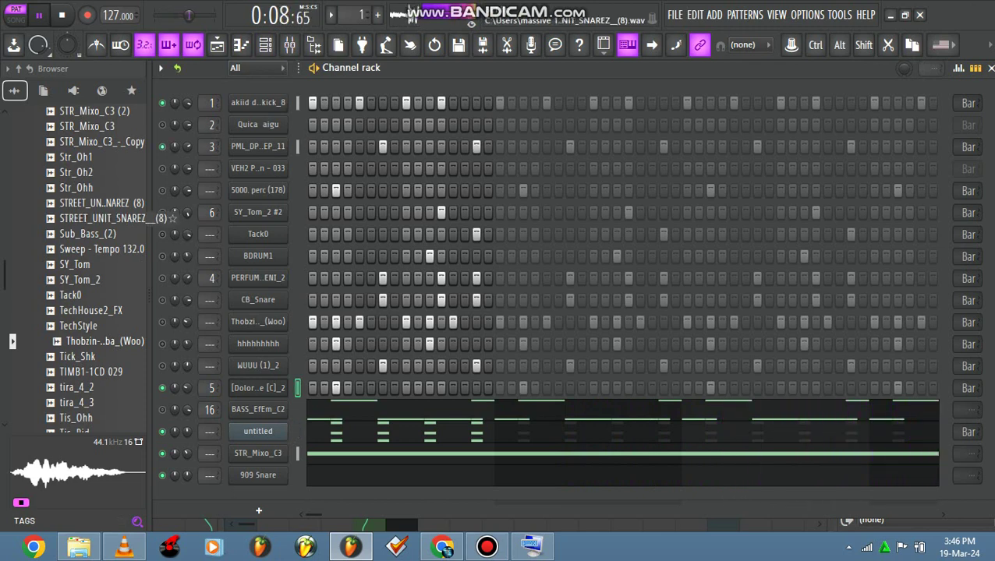
pyautogui.click(109, 202)
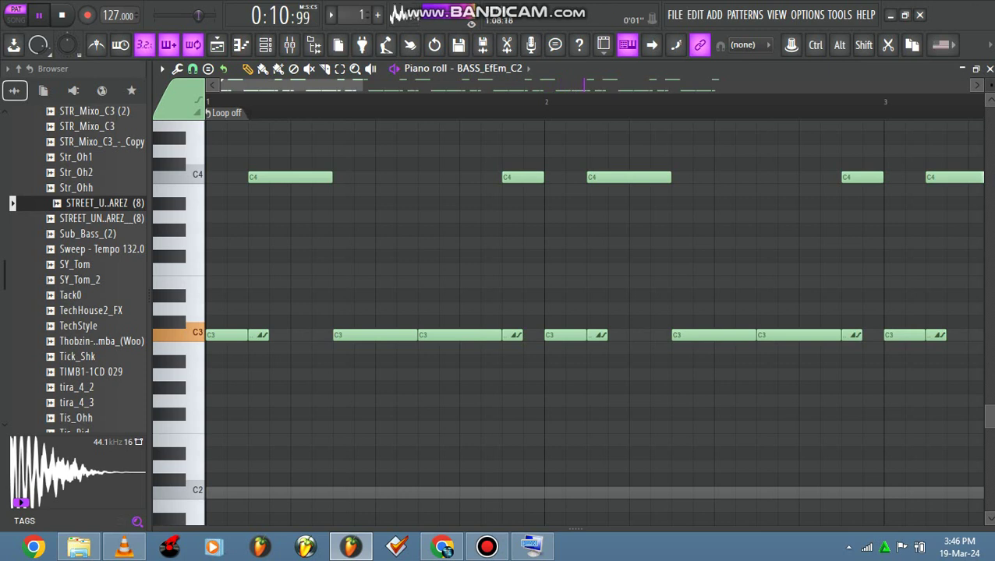
# Step: In the BASS_EfEm_C2 piano roll, move bar 2's last C4 note and C3 slide one step earlier, and lengthen that C4 note
pyautogui.scroll(-3, 594, 324)
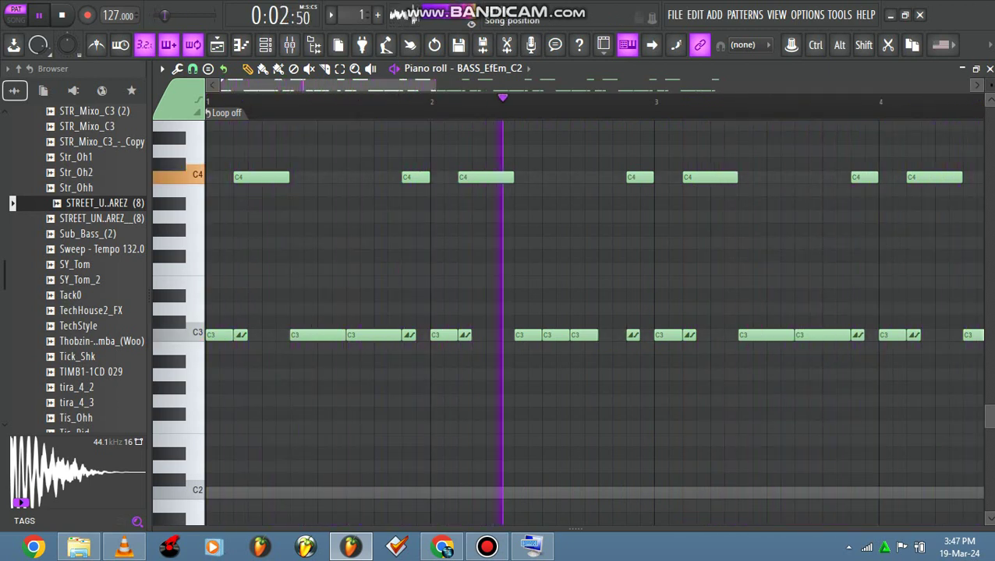
pyautogui.press('F6')
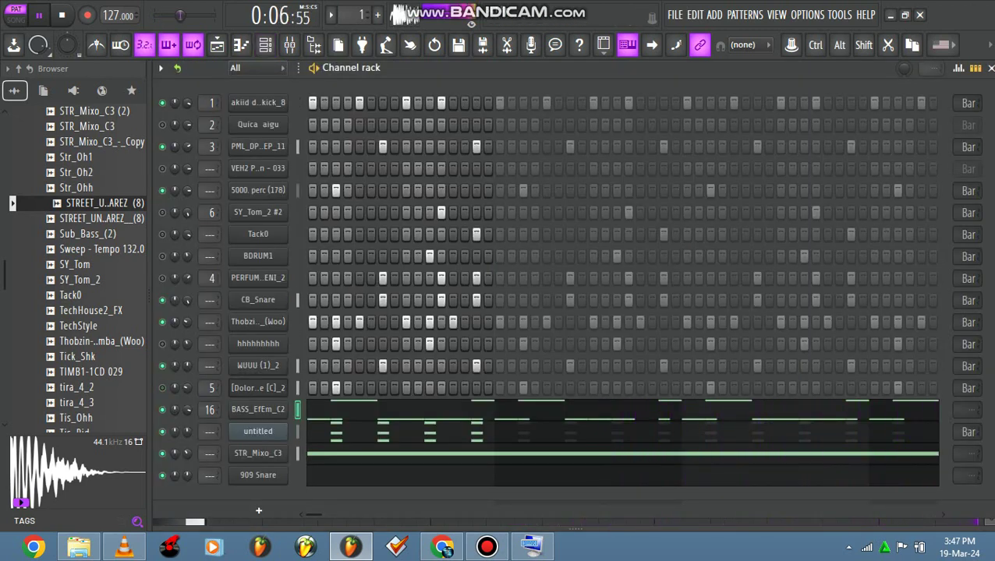
pyautogui.press('F7')
pyautogui.press('space')
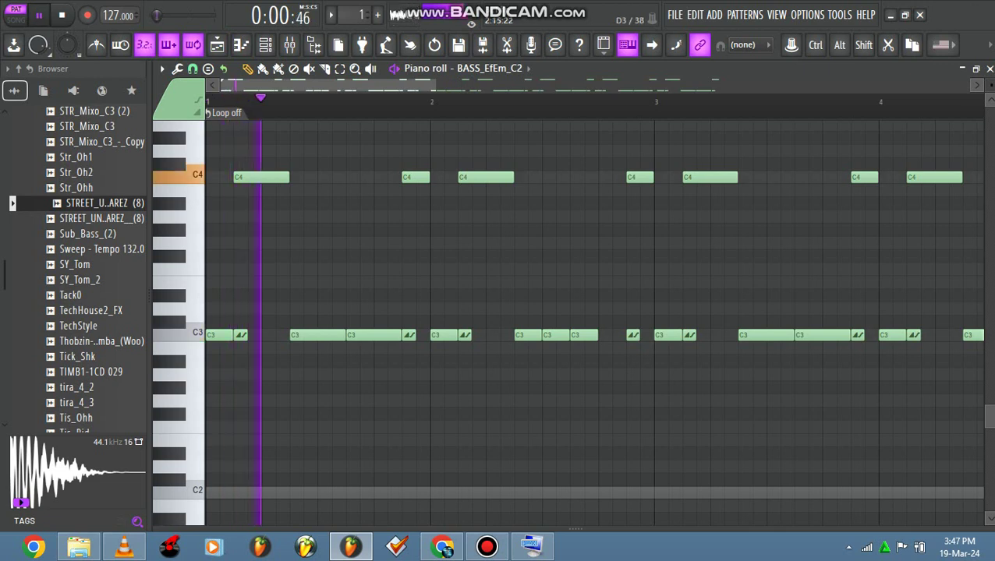
pyautogui.moveTo(633, 178); pyautogui.dragTo(606, 177)
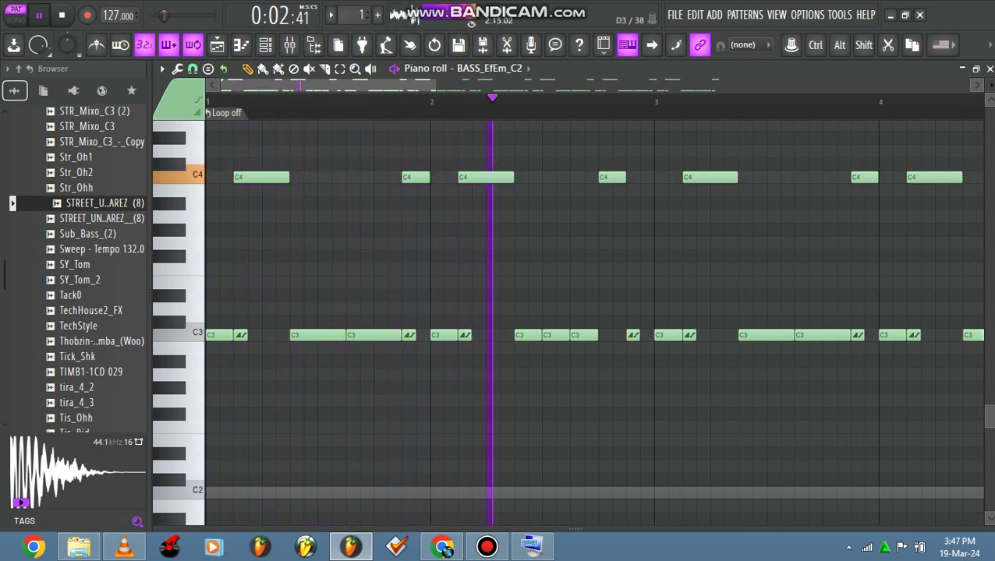
pyautogui.moveTo(633, 335); pyautogui.dragTo(605, 335)
pyautogui.press('space')
pyautogui.press('space')
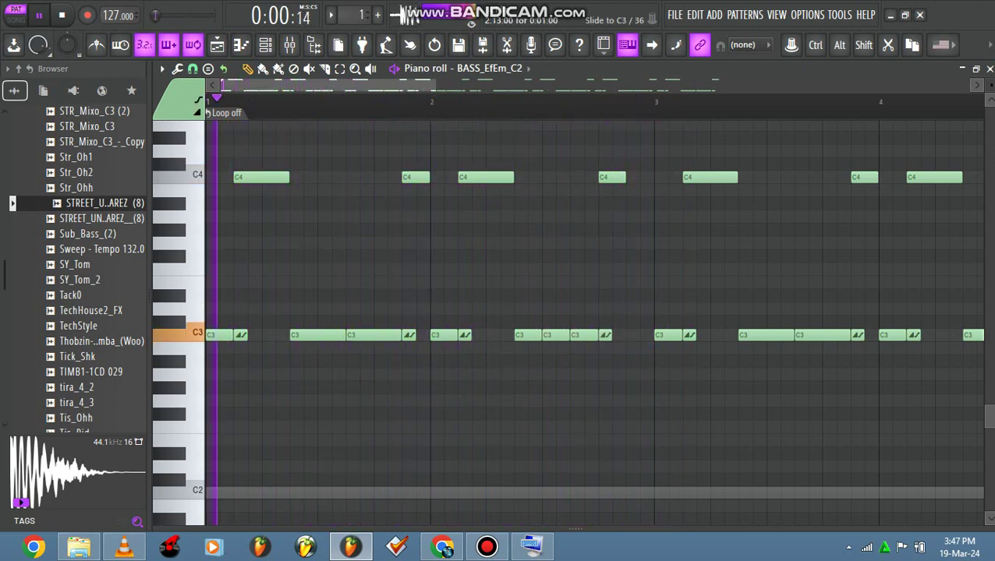
pyautogui.moveTo(624, 178); pyautogui.dragTo(652, 177)
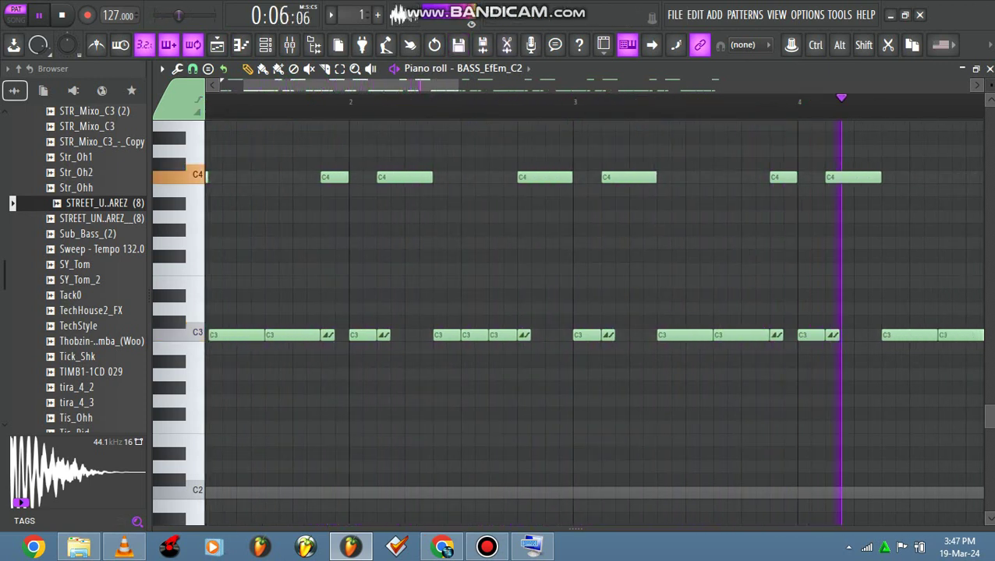
# Step: Replace the C3 bass notes from the middle of bar 5 with a short G3 and a long G#3, and play the pattern
pyautogui.moveTo(458, 85); pyautogui.dragTo(599, 85)
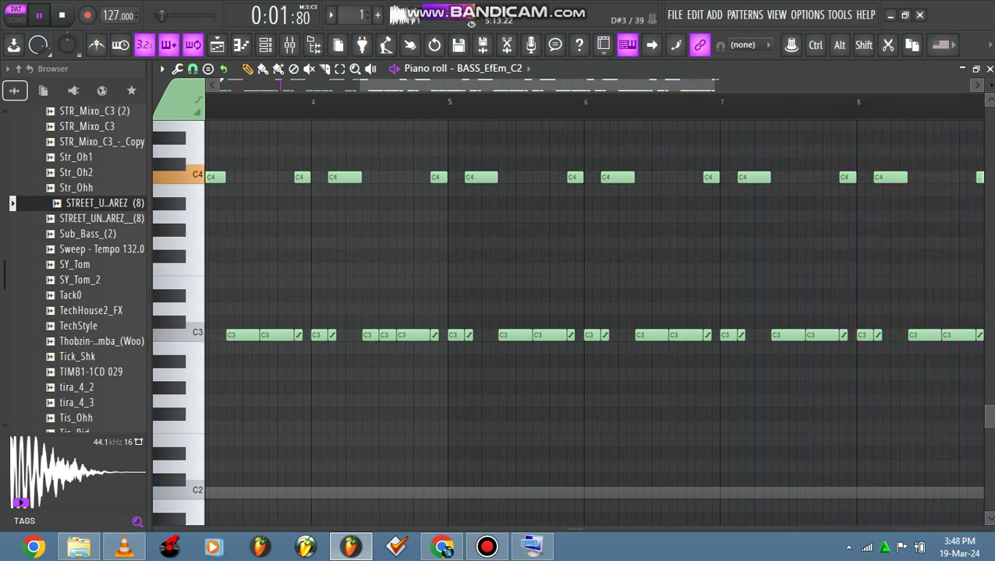
pyautogui.press('space')
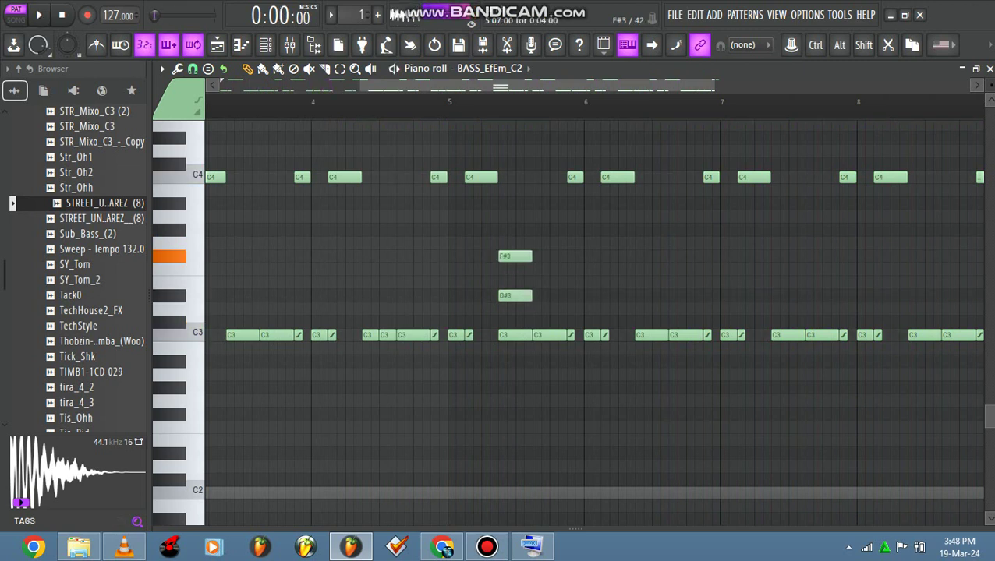
pyautogui.moveTo(513, 256)
pyautogui.mouseDown()
pyautogui.moveTo(515, 230)
pyautogui.moveTo(515, 243)
pyautogui.mouseUp()
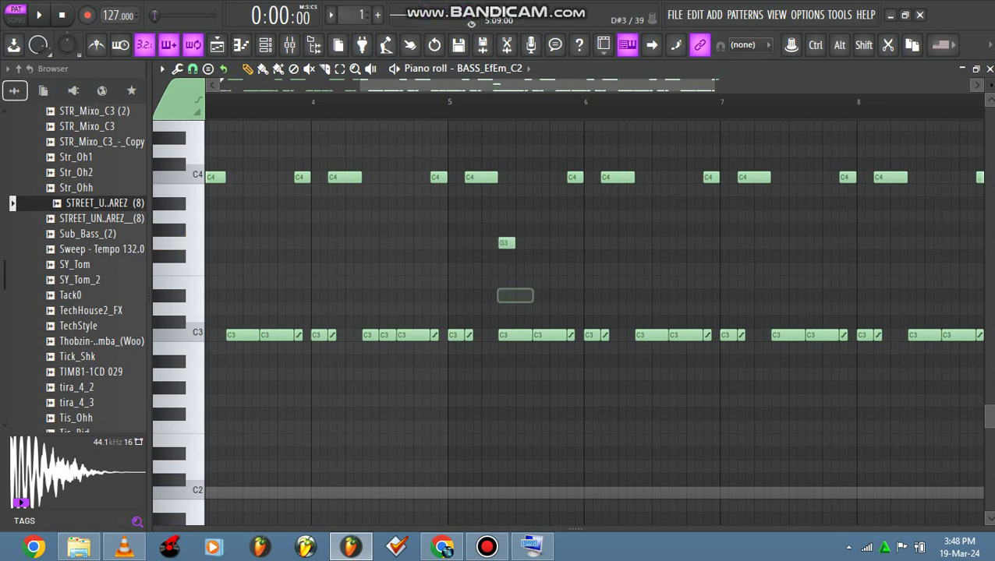
pyautogui.moveTo(516, 335); pyautogui.dragTo(533, 230)
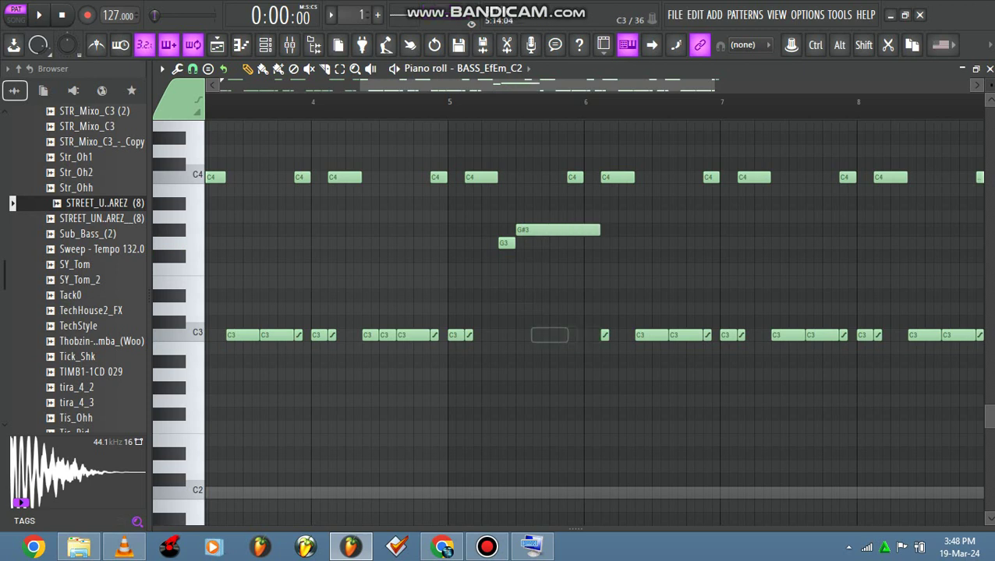
pyautogui.press('space')
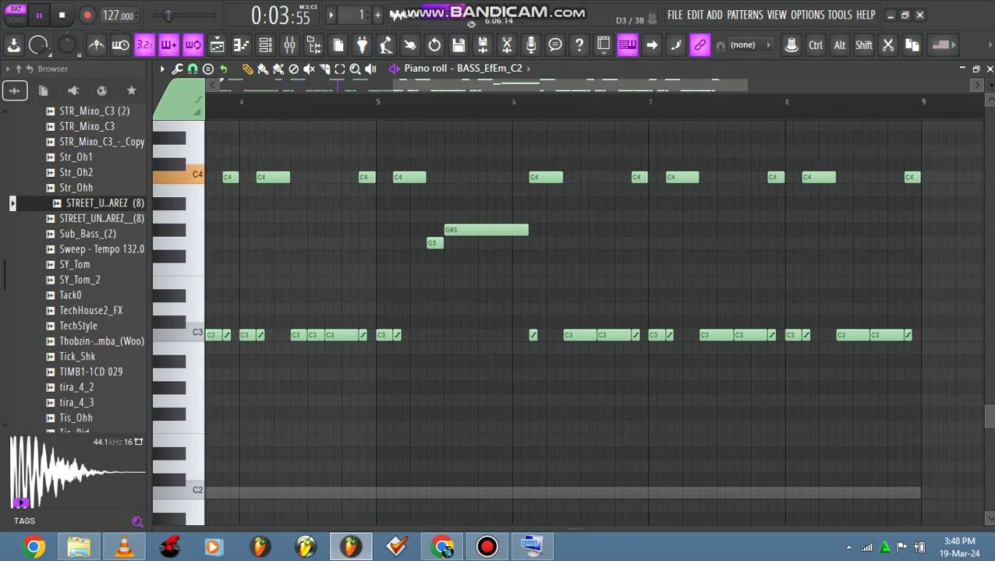
# Step: Raise the two long C3 bass notes in bar 6 to G3 and G#3
pyautogui.moveTo(567, 283); pyautogui.dragTo(576, 243)
pyautogui.moveTo(606, 336); pyautogui.dragTo(605, 229)
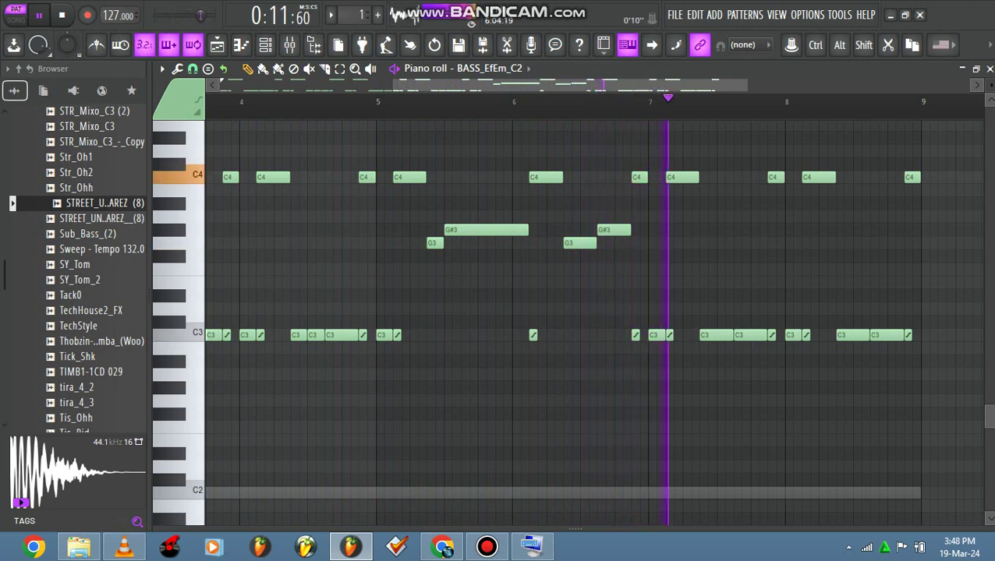
pyautogui.moveTo(545, 85); pyautogui.dragTo(535, 85)
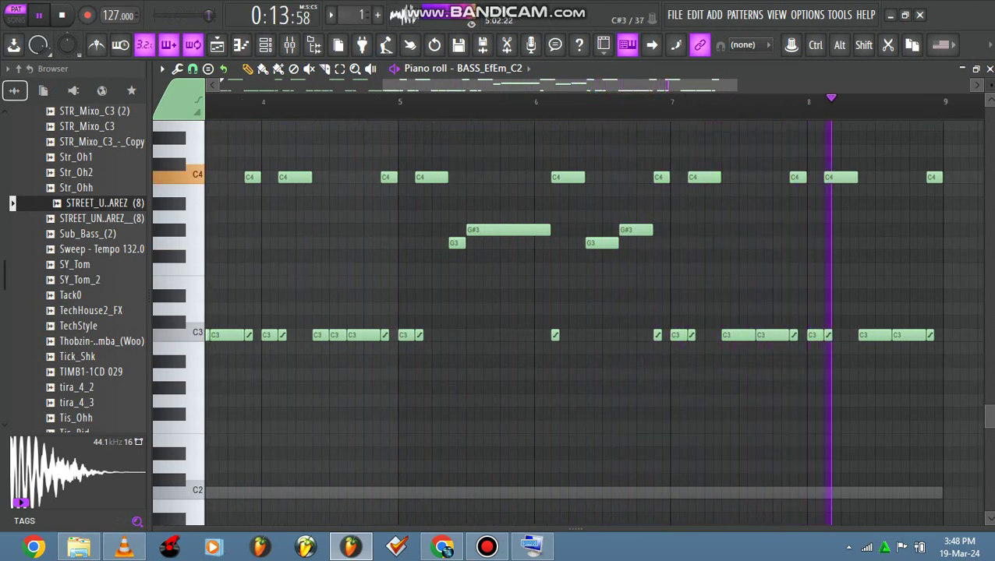
# Step: Remove bar 5's short G3 note, start the long G#3 in its place and extend it to the C4 note in bar 6
pyautogui.moveTo(499, 230); pyautogui.dragTo(516, 230)
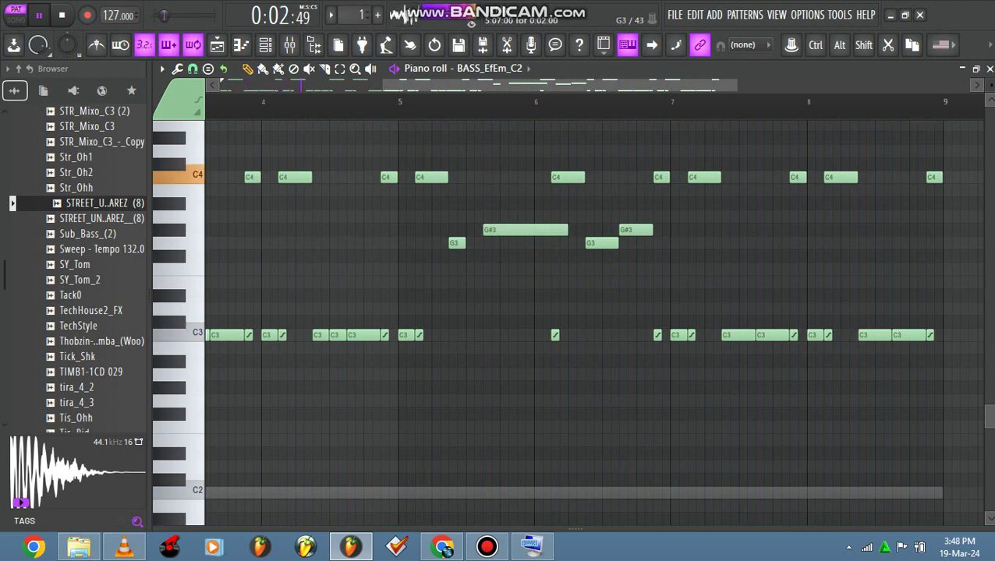
pyautogui.moveTo(456, 243); pyautogui.dragTo(456, 334)
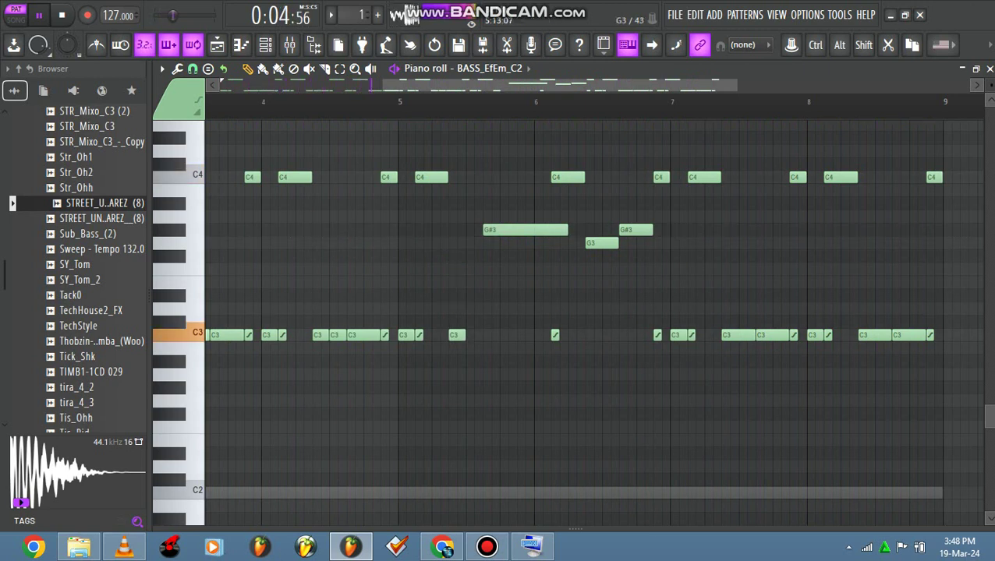
pyautogui.moveTo(514, 229); pyautogui.dragTo(481, 230)
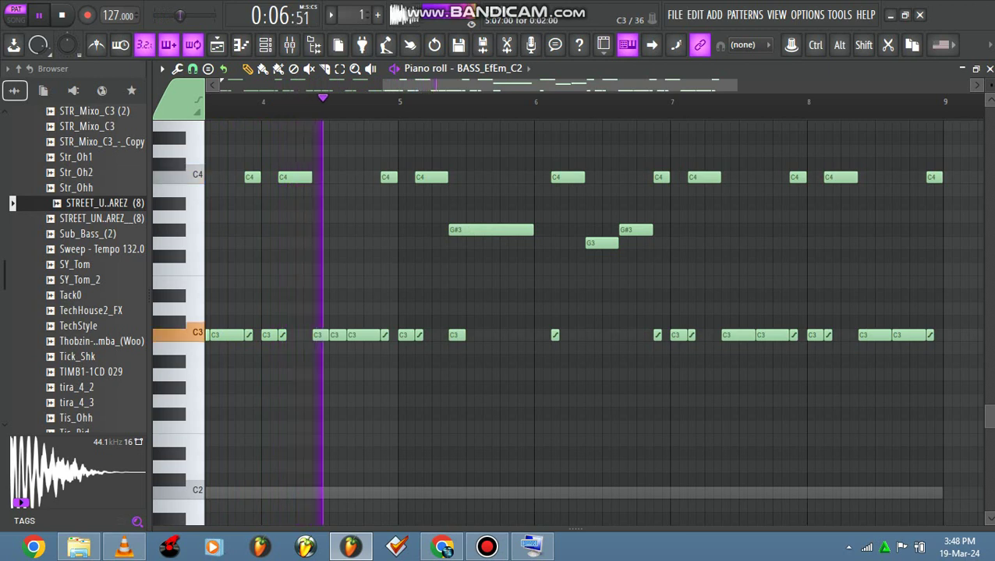
pyautogui.rightClick(457, 336)
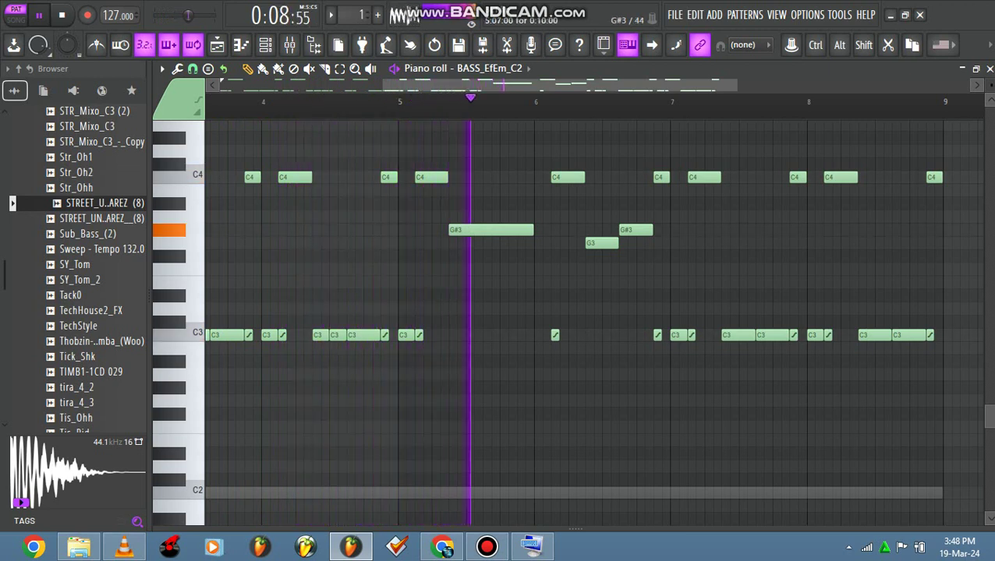
pyautogui.moveTo(531, 230); pyautogui.dragTo(549, 230)
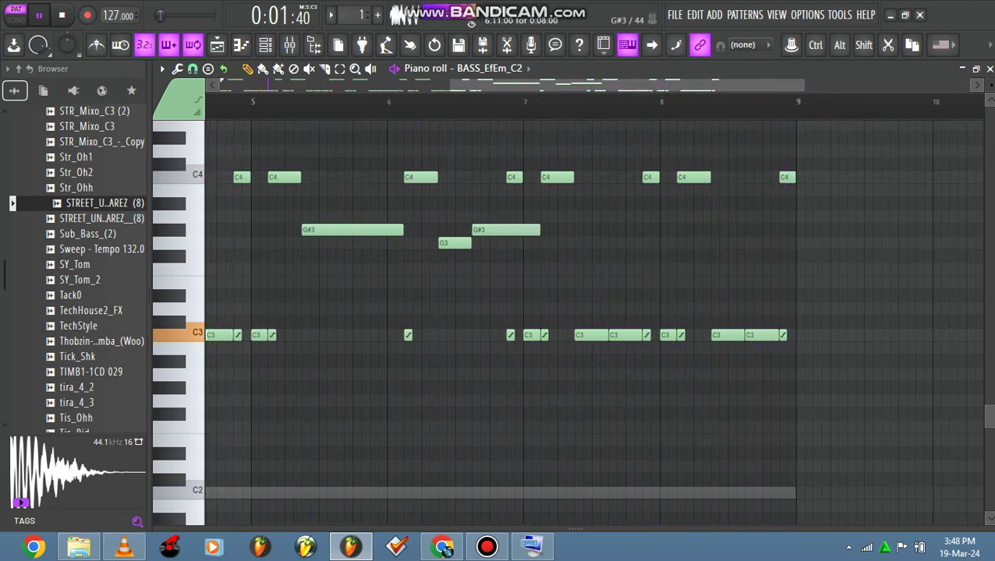
# Step: Extend bar 6's G#3 note into bar 7 and delete the C3 slide, C3 note and C4 note that it overlaps
pyautogui.rightClick(511, 336)
pyautogui.rightClick(531, 335)
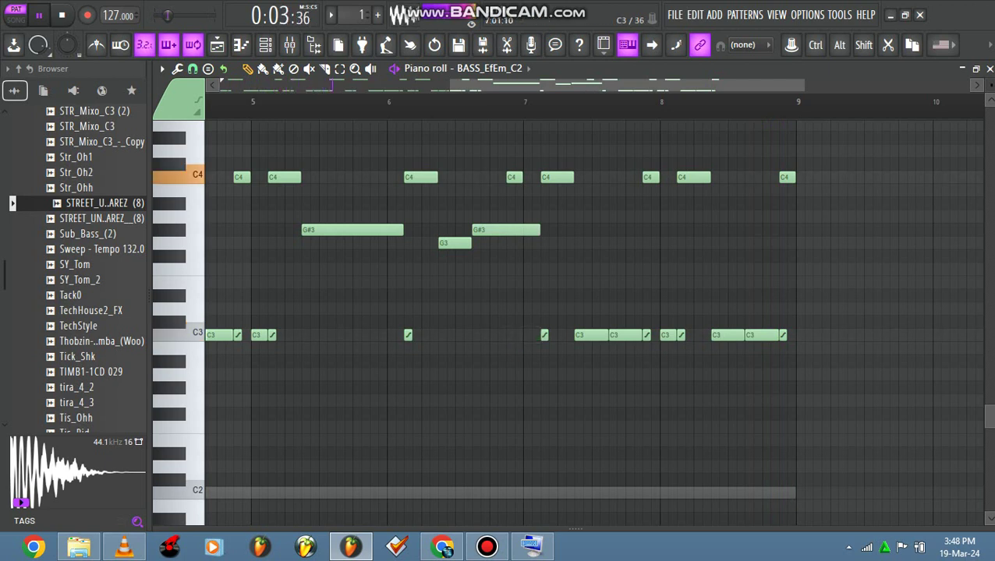
pyautogui.rightClick(514, 177)
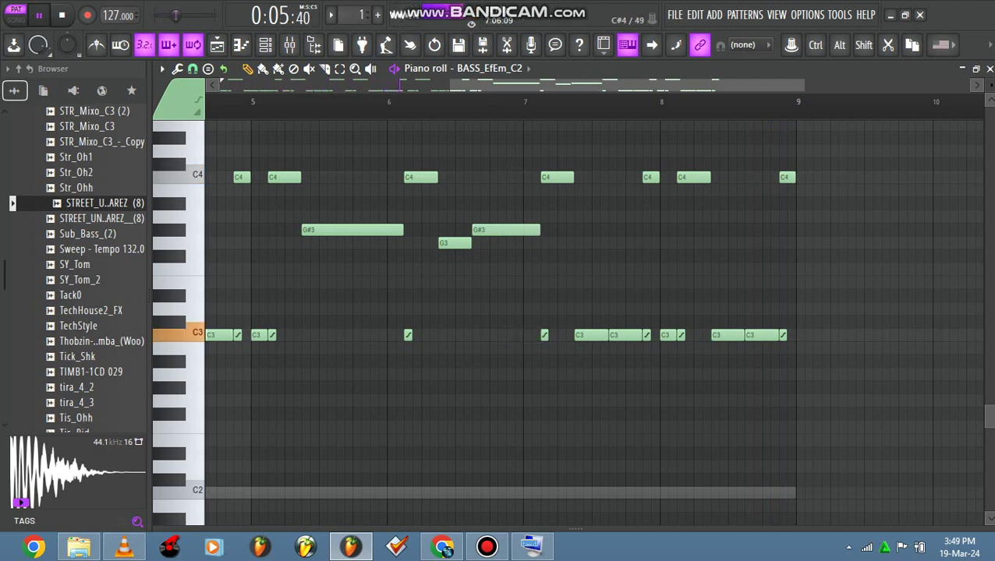
# Step: Add G3 slide notes in bars 7 and 8 and turn bar 7's first long C3 note into two short ones
pyautogui.click(561, 242)
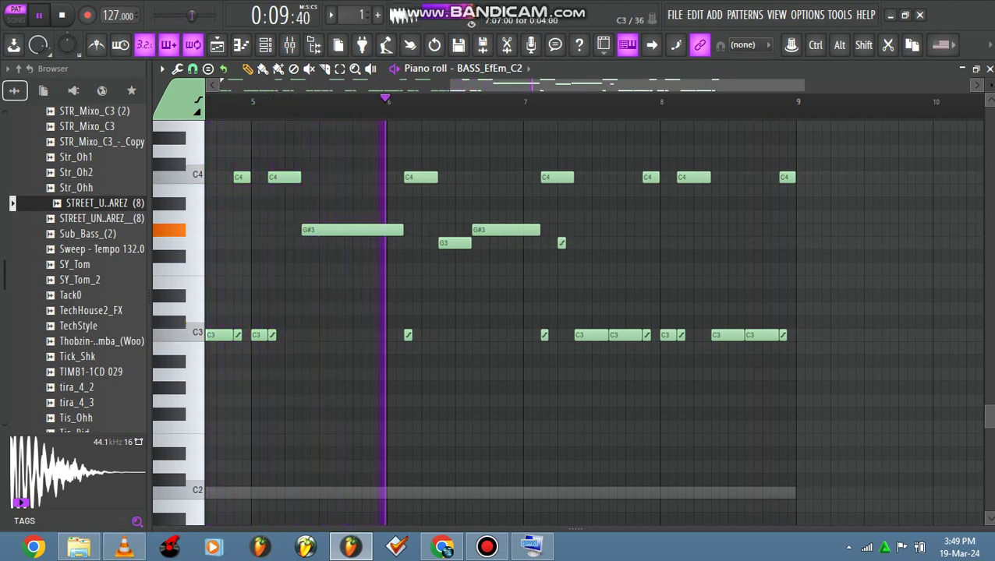
pyautogui.moveTo(606, 335); pyautogui.dragTo(591, 335)
pyautogui.click(599, 335)
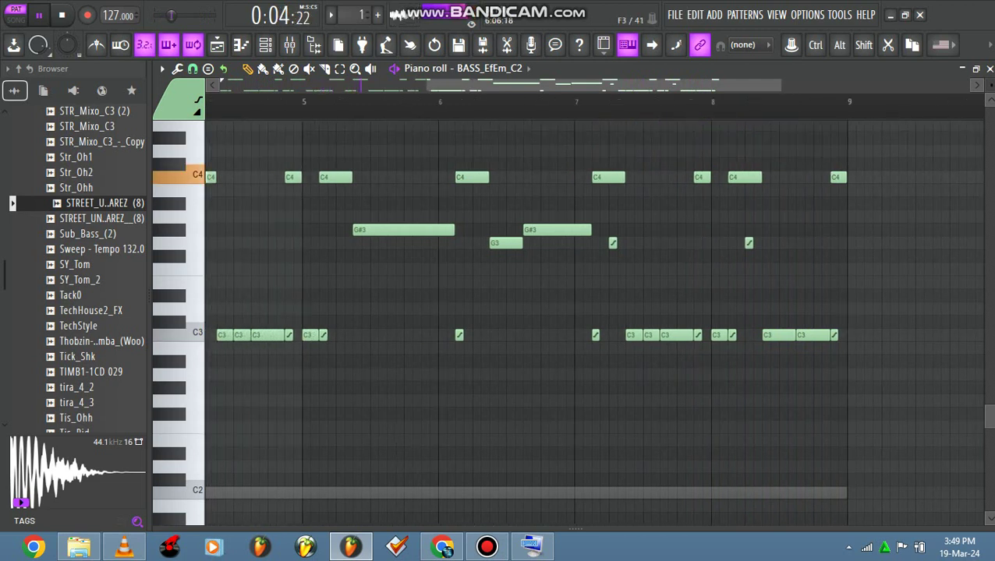
# Step: Add a G3 slide in bar 6 and replace the bar's G3 and G#3 notes with one long G3 note
pyautogui.click(475, 243)
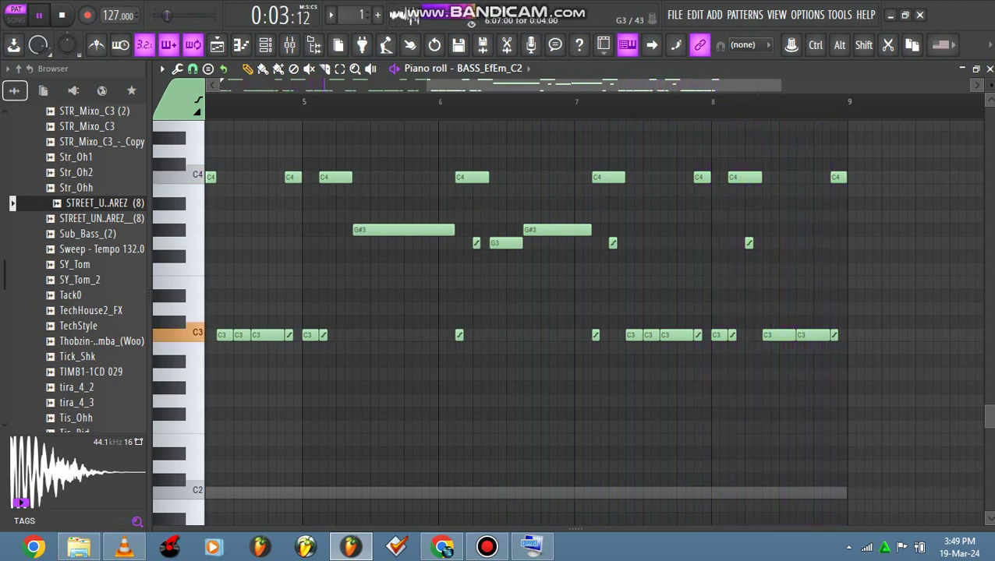
pyautogui.rightClick(506, 243)
pyautogui.moveTo(545, 230); pyautogui.dragTo(591, 244)
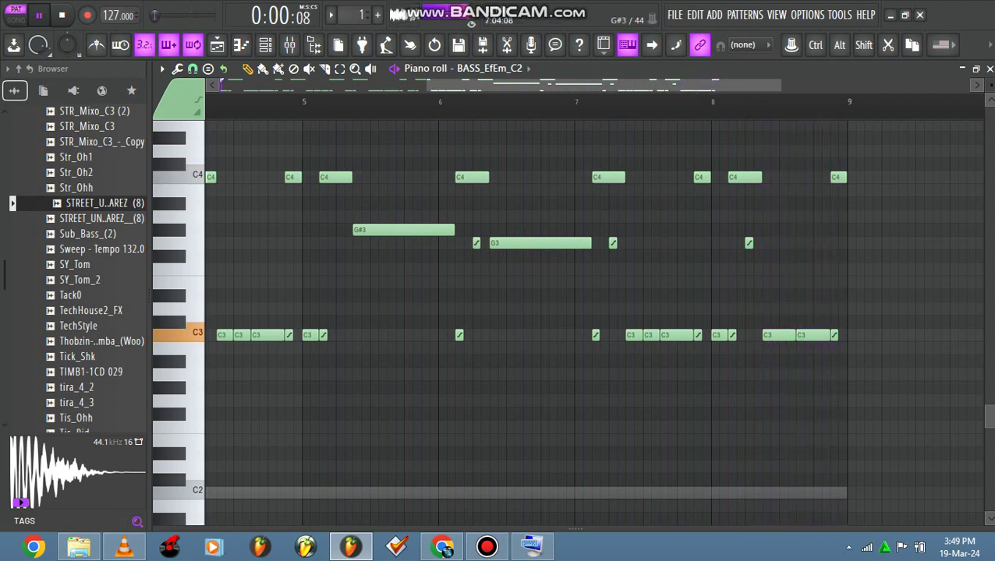
# Step: Insert a Purity instrument channel at the untitled channel in the channel rack and select its Bass Synth preset category
pyautogui.click(265, 45)
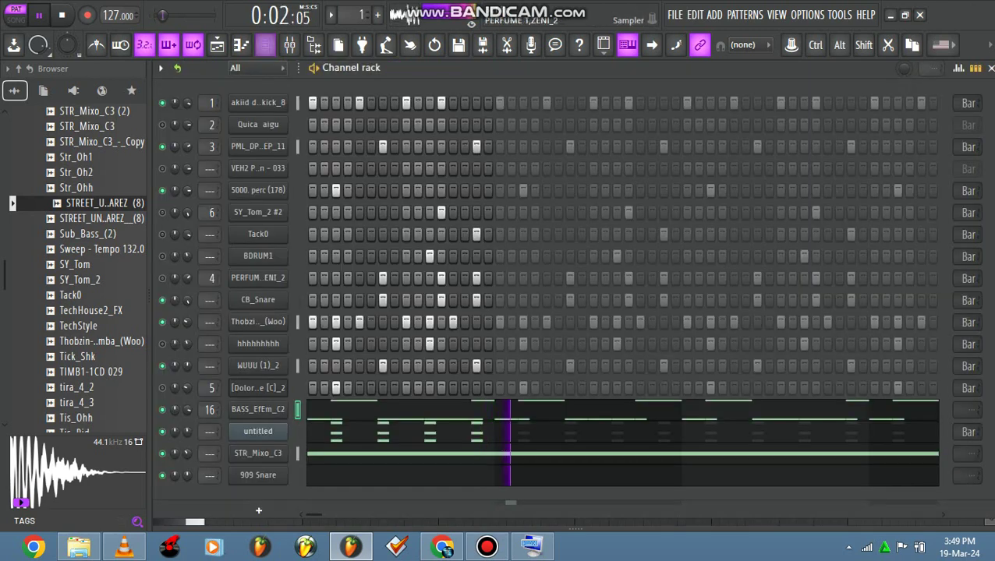
pyautogui.rightClick(258, 432)
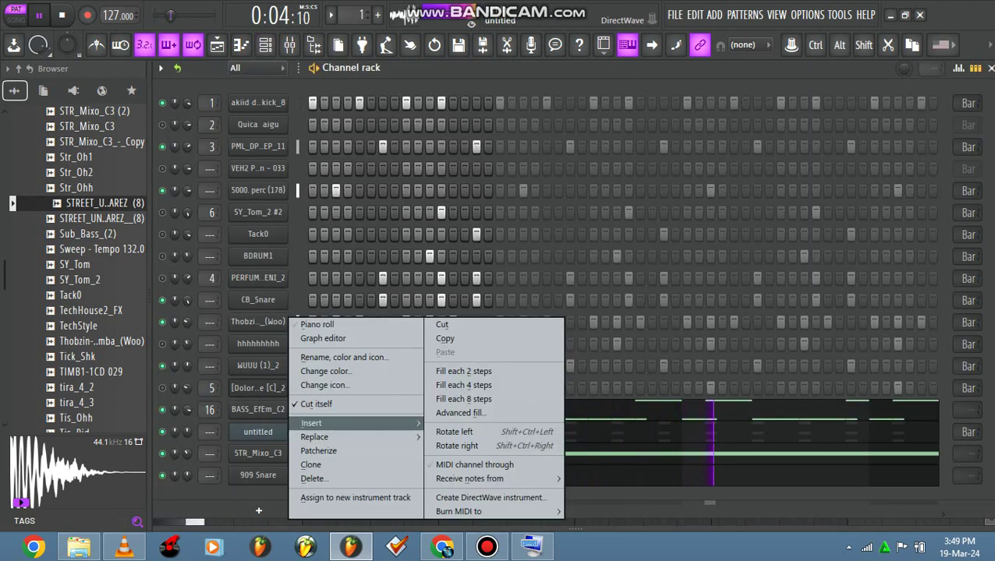
pyautogui.moveTo(355, 423)
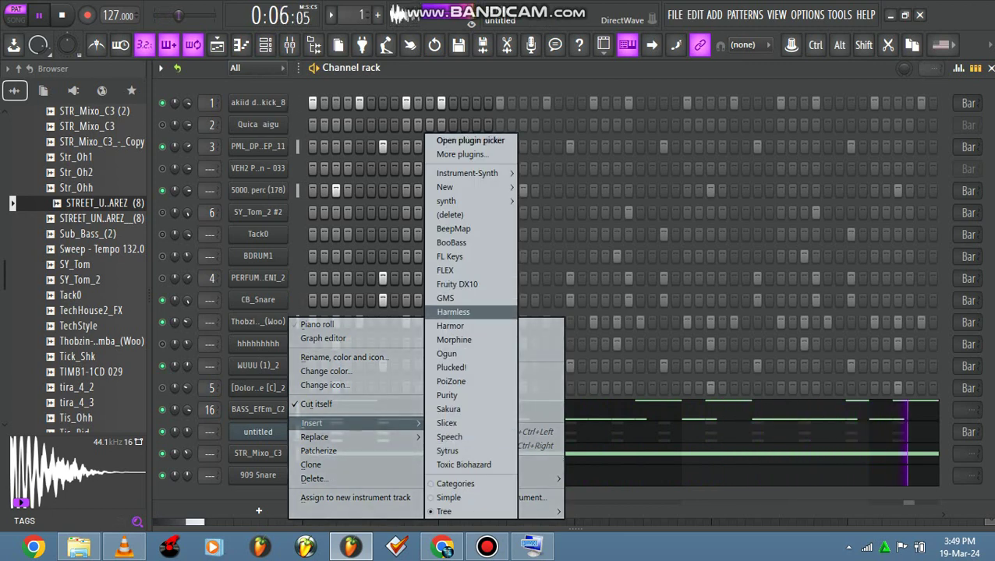
pyautogui.click(448, 395)
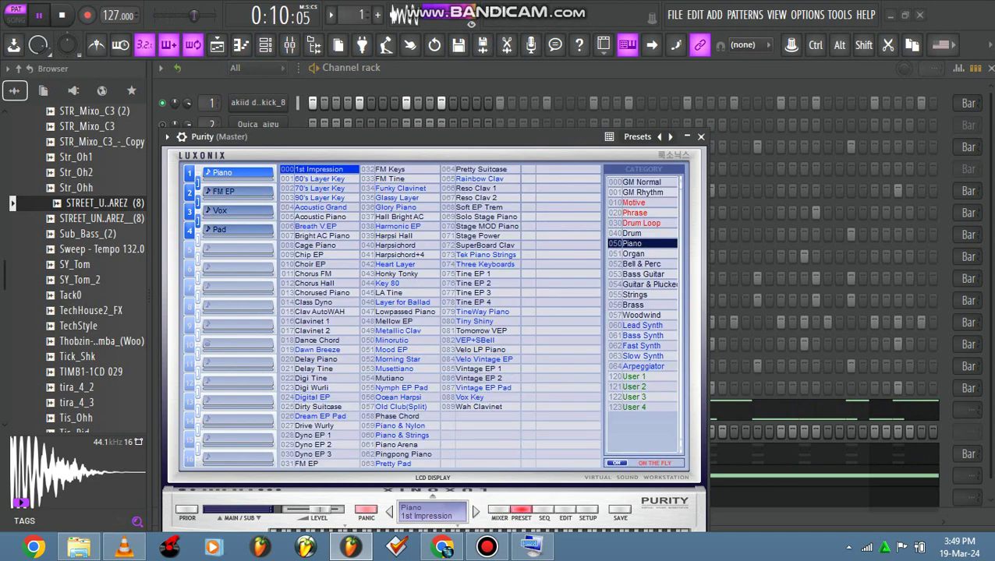
pyautogui.click(642, 336)
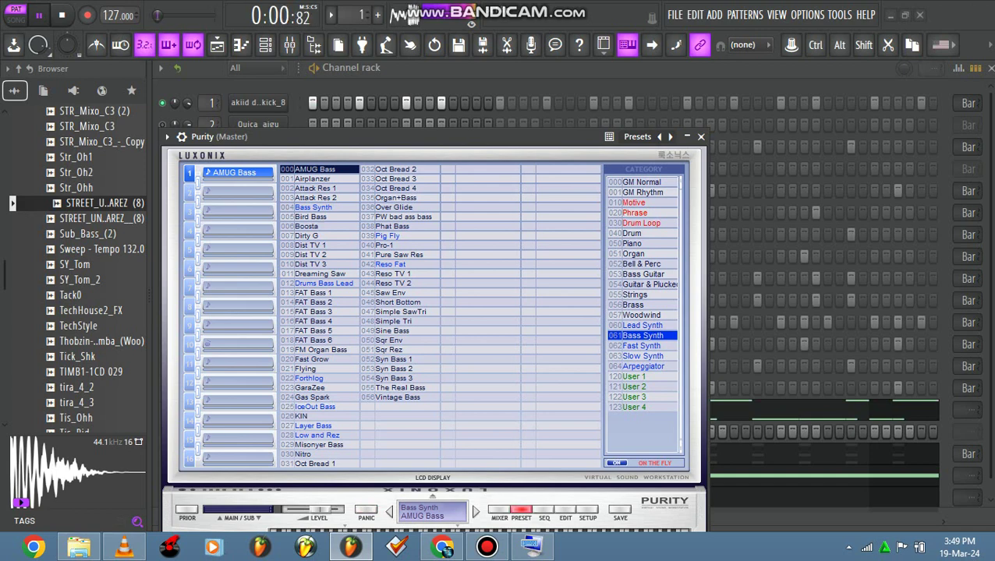
# Step: Switch Purity to the Brass category, try the Muted Trumpet preset, load Rich Brass and close the plugin window
pyautogui.click(642, 305)
pyautogui.click(321, 284)
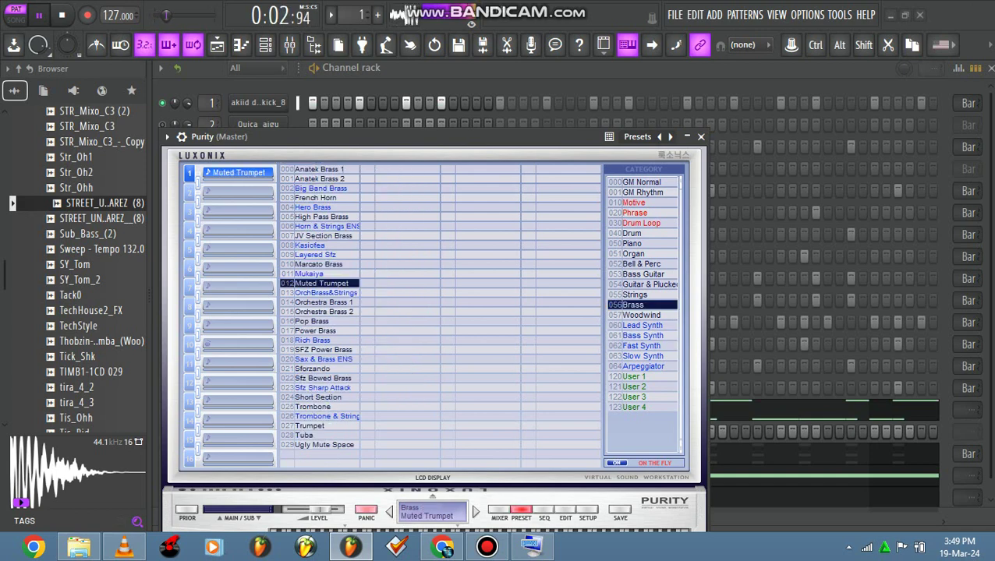
pyautogui.moveTo(406, 137); pyautogui.dragTo(408, 58)
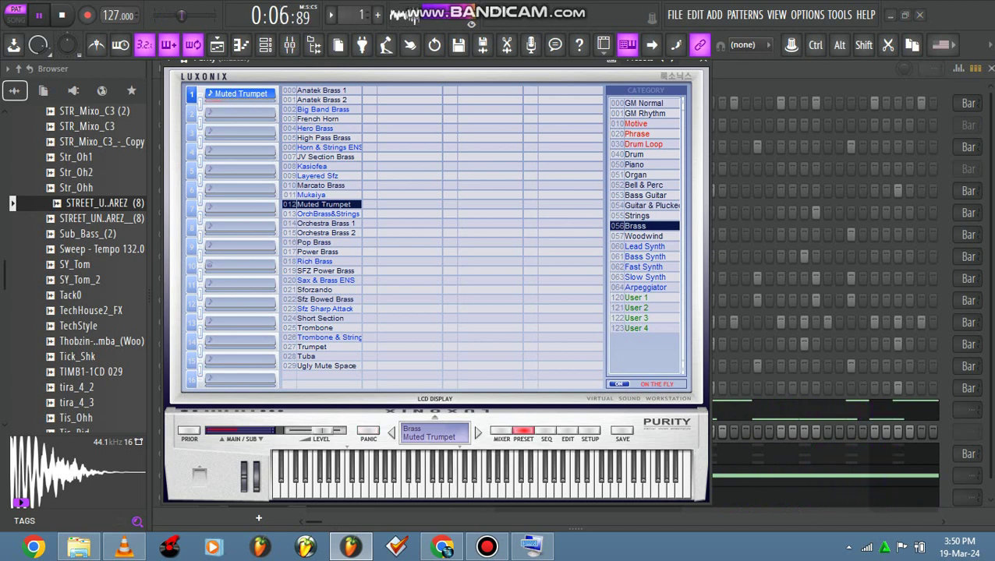
pyautogui.click(321, 262)
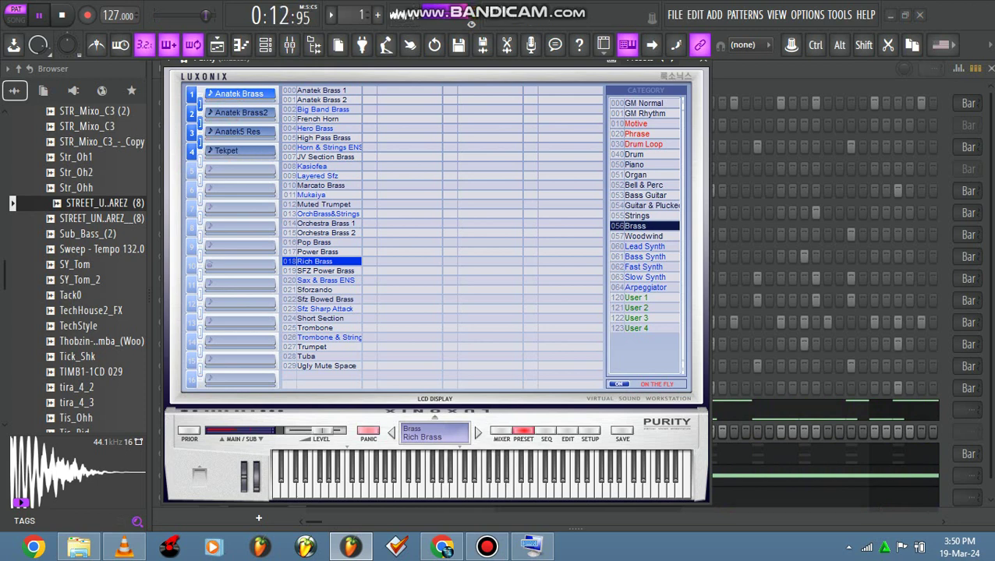
pyautogui.click(703, 60)
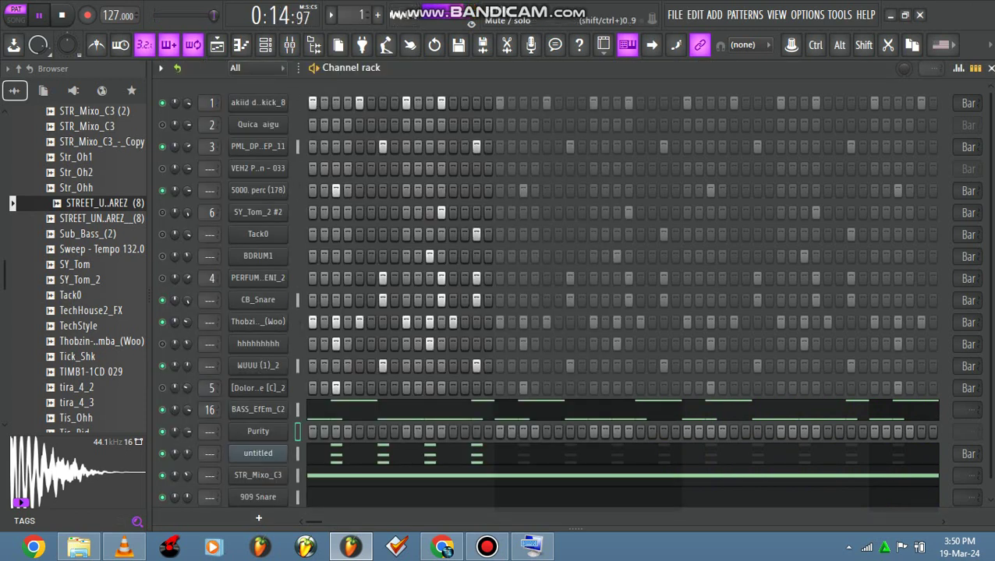
# Step: Set the [Dolor..e [C]_2 channel's volume to 43%, lower the GIT(Dankie boi bass) mixer fader slightly and select the Vox track
pyautogui.moveTo(187, 387); pyautogui.dragTo(187, 374)
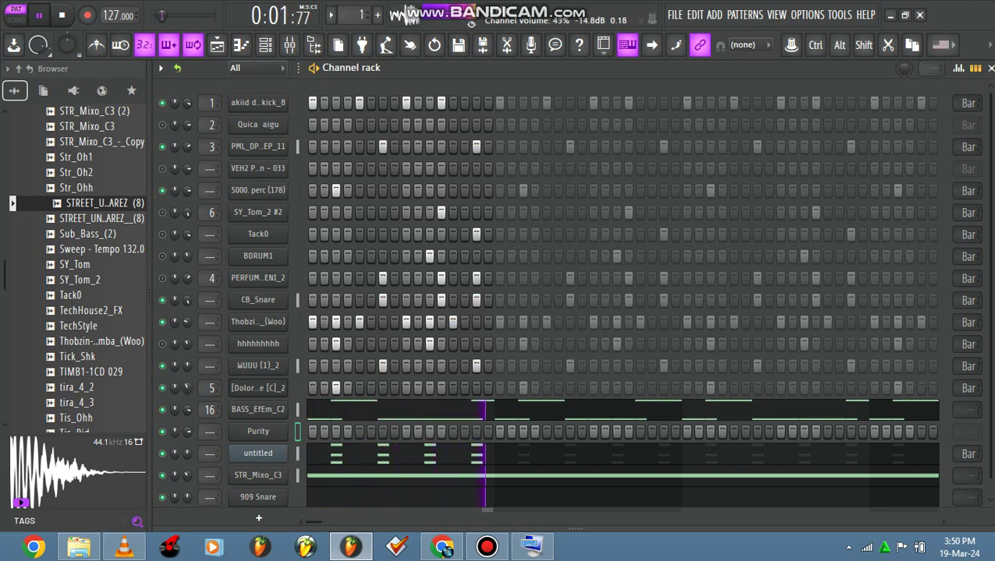
pyautogui.press('F9')
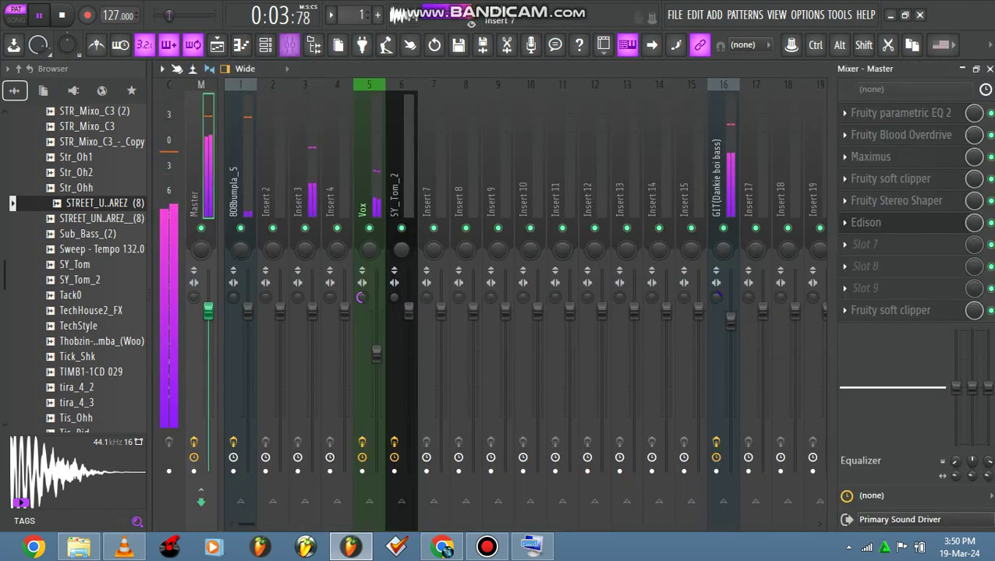
pyautogui.moveTo(730, 320); pyautogui.dragTo(730, 327)
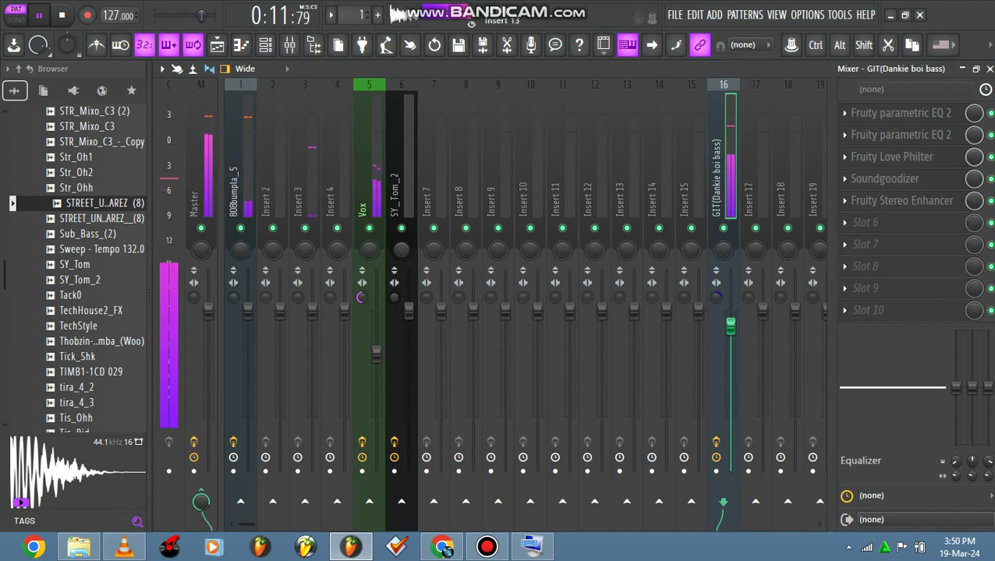
pyautogui.click(364, 180)
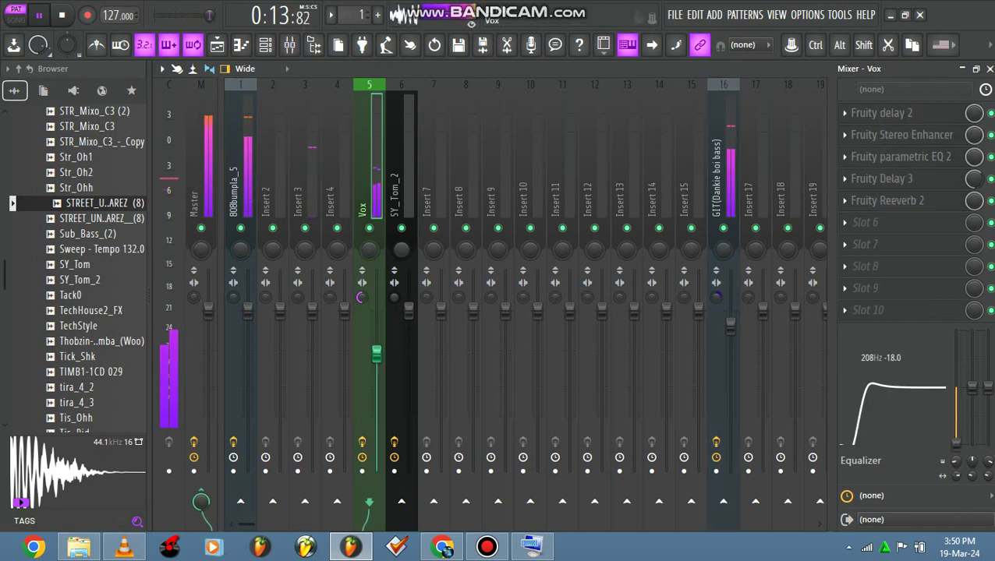
# Step: Open the Purity channel's piano roll, audition the C5 key and view bar 1
pyautogui.click(265, 44)
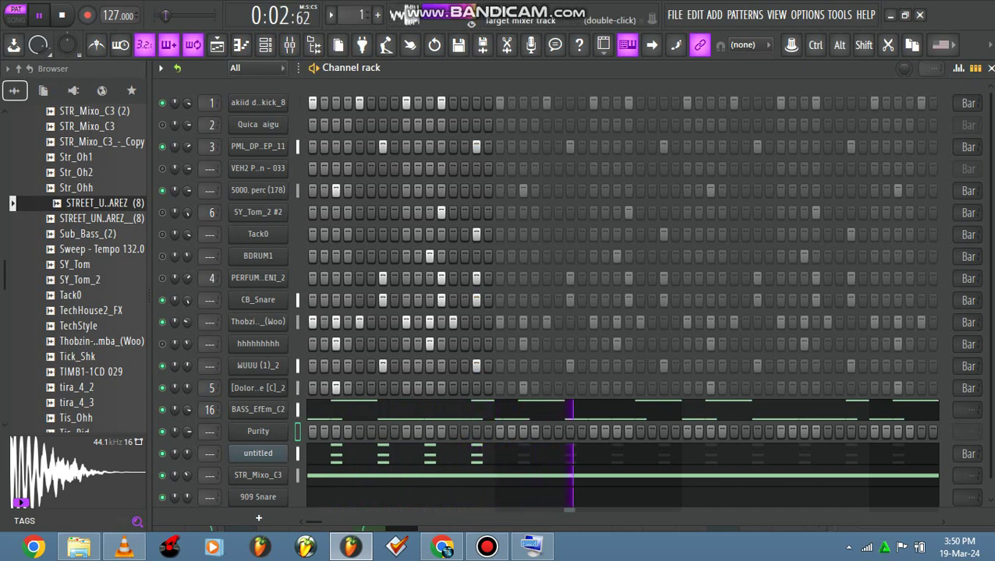
pyautogui.rightClick(259, 432)
pyautogui.click(328, 324)
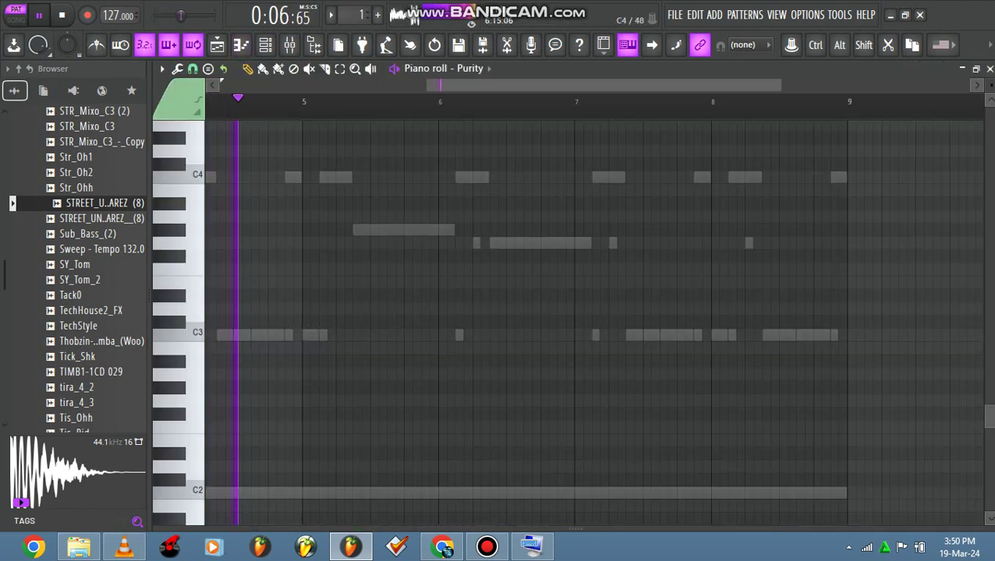
pyautogui.moveTo(989, 415); pyautogui.dragTo(989, 340)
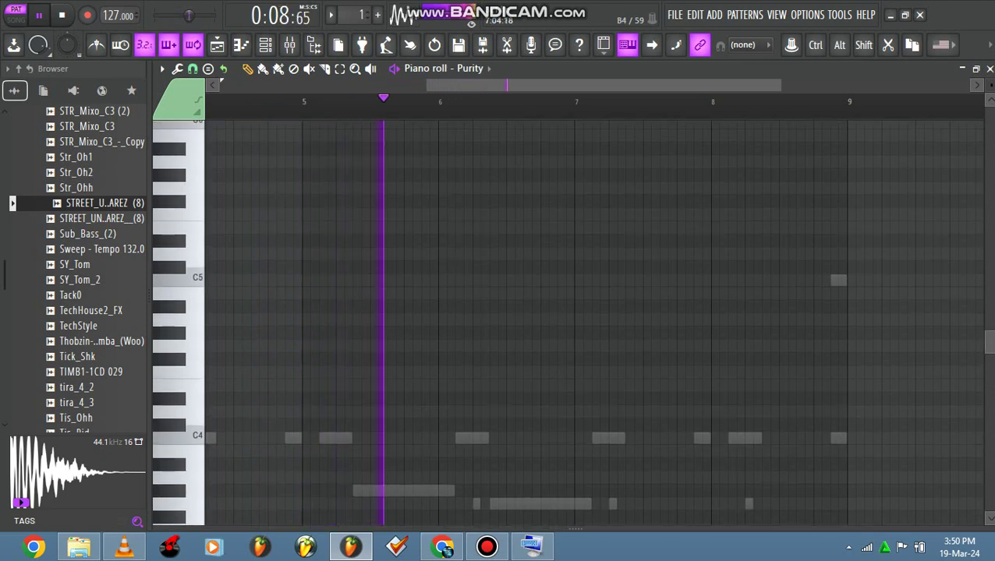
pyautogui.click(184, 277)
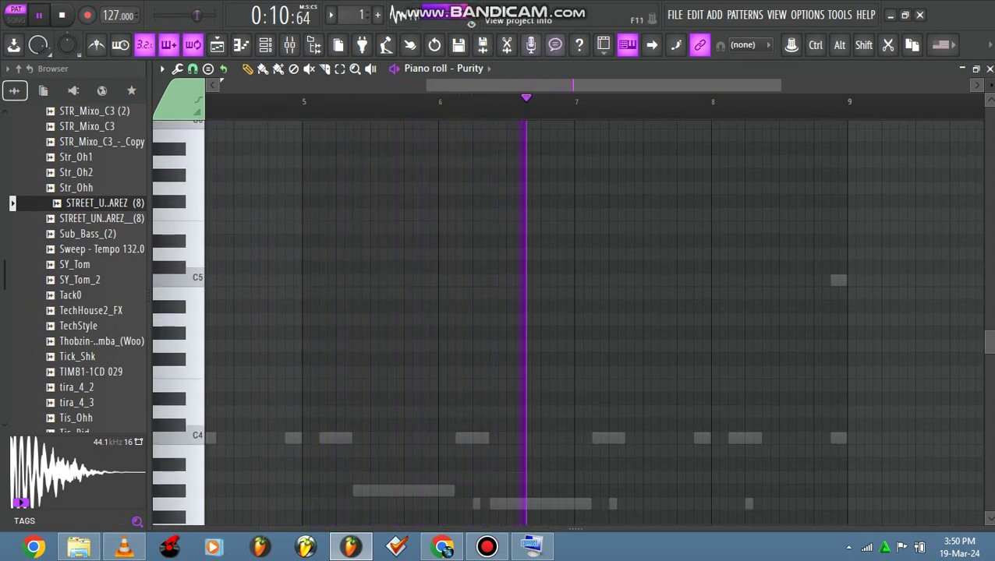
pyautogui.moveTo(476, 85); pyautogui.dragTo(234, 85)
# Step: Reopen the Purity plugin from the channel rack, try the Pop Brass preset and load Sforzando
pyautogui.click(265, 46)
pyautogui.click(266, 45)
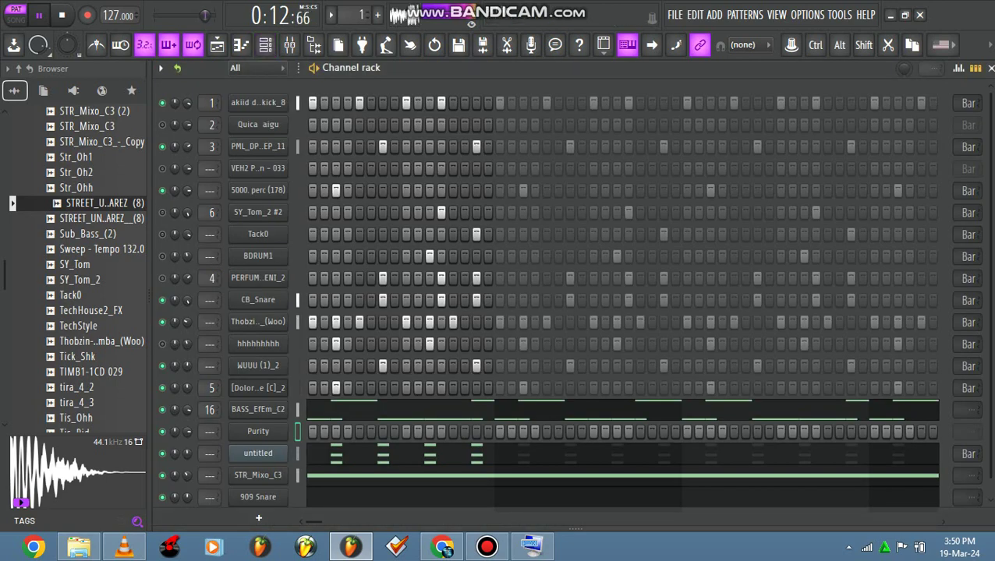
pyautogui.click(258, 431)
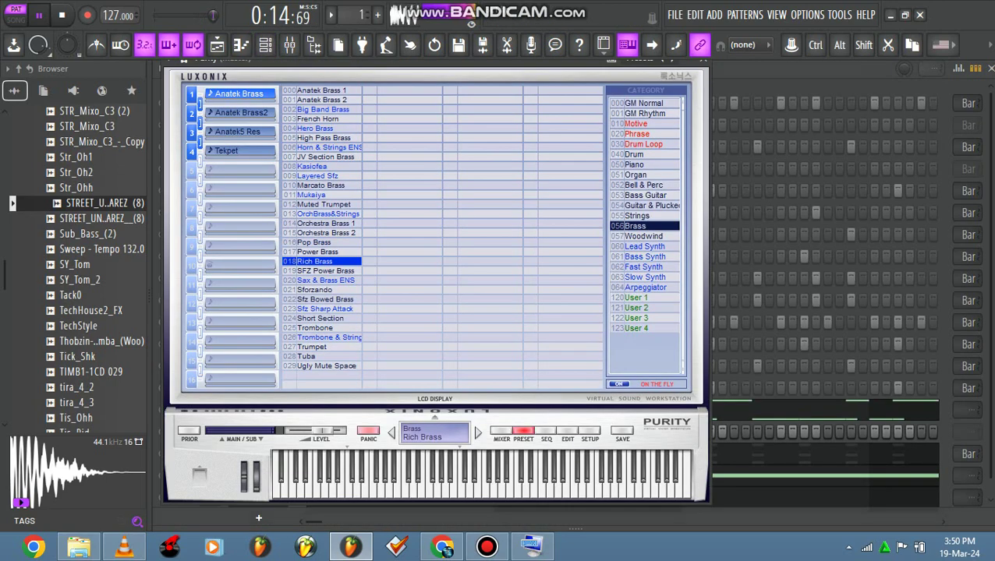
pyautogui.click(315, 242)
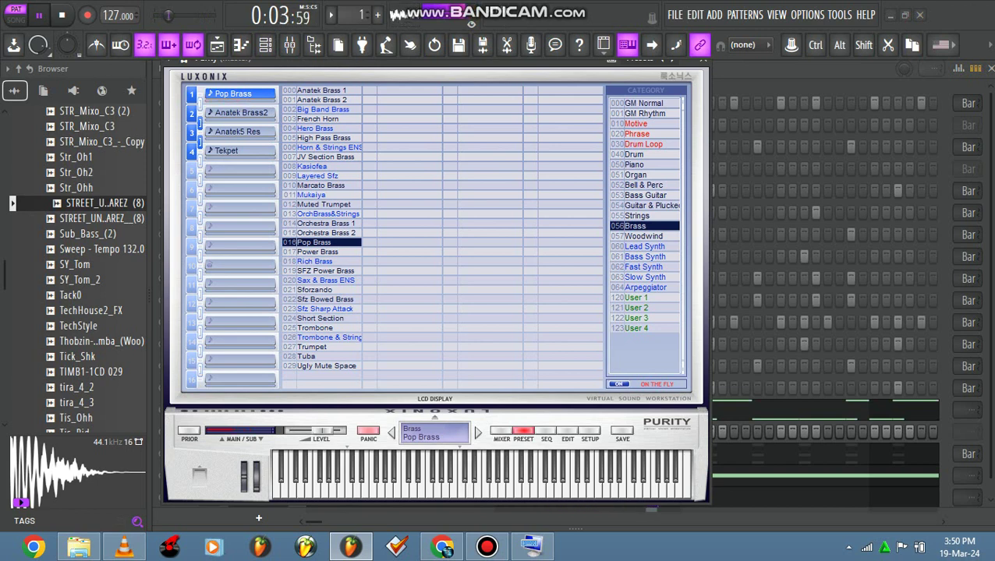
pyautogui.click(315, 290)
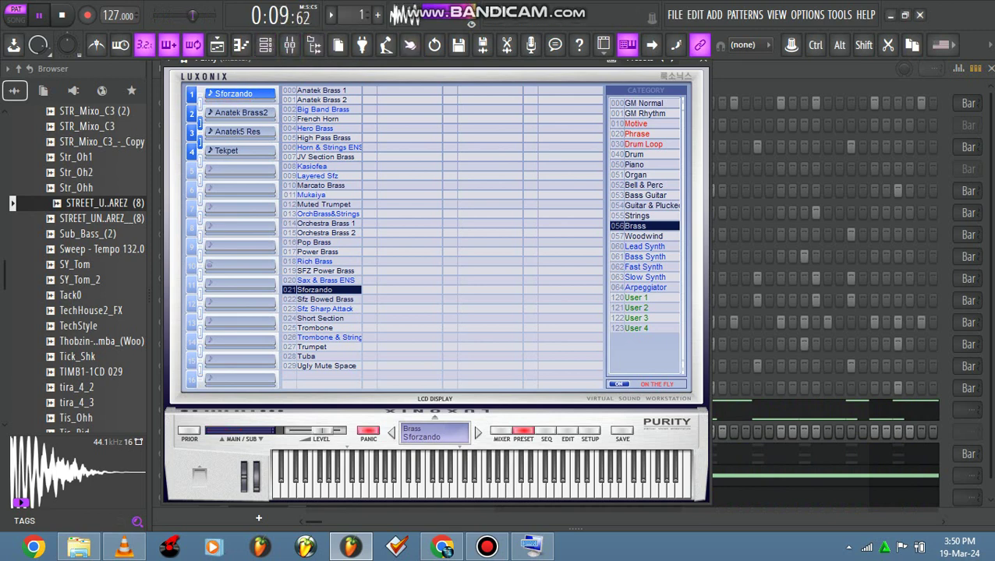
# Step: Enter one-step C5 notes on steps 1, 3, 4 and 6 of bar 1 in Purity's piano roll
pyautogui.click(241, 45)
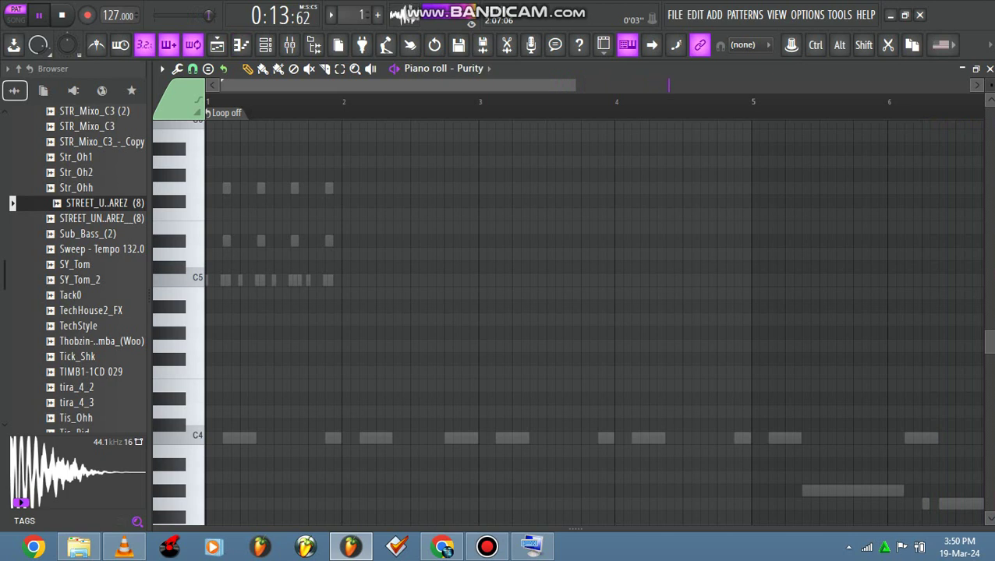
pyautogui.moveTo(575, 85); pyautogui.dragTo(329, 85)
pyautogui.click(212, 280)
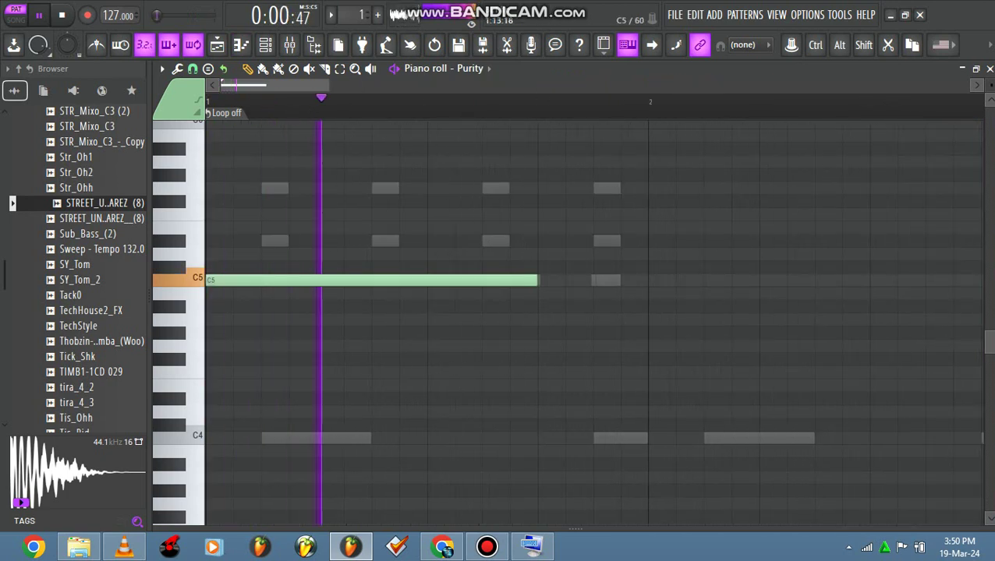
pyautogui.moveTo(535, 280); pyautogui.dragTo(232, 280)
pyautogui.click(269, 280)
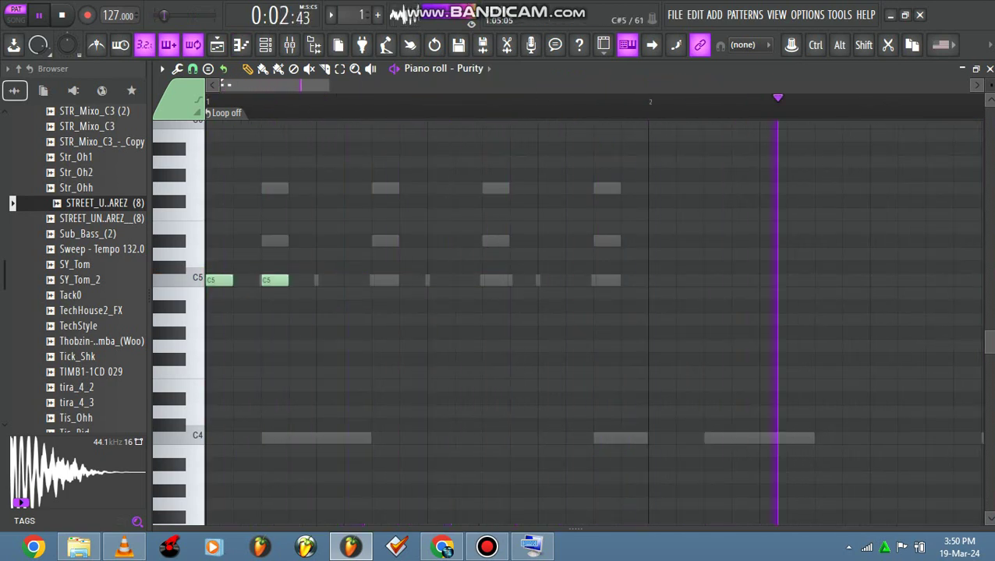
pyautogui.click(300, 280)
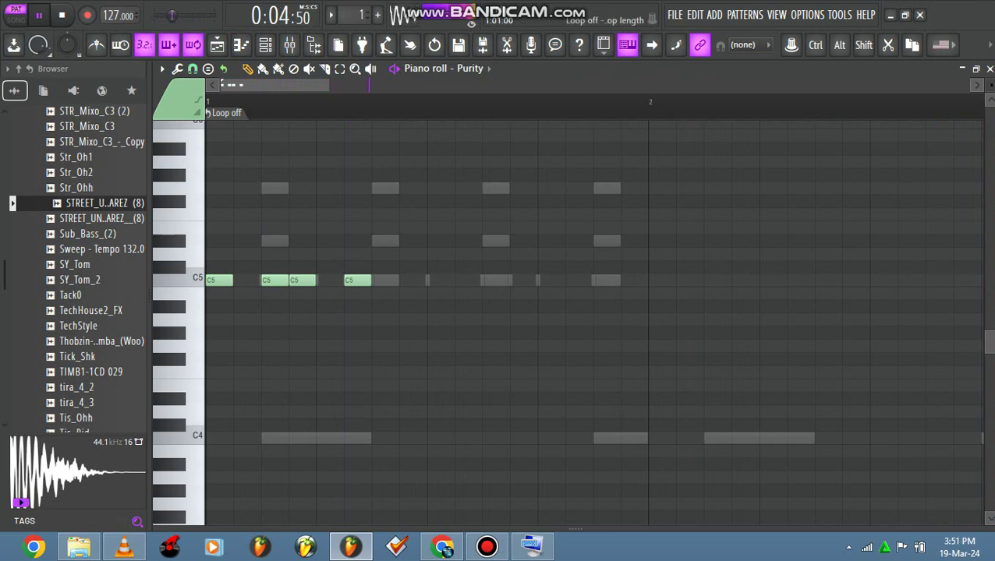
# Step: Set the Purity pattern to loop every bar and place a C5 note on step 9
pyautogui.click(208, 112)
pyautogui.click(250, 180)
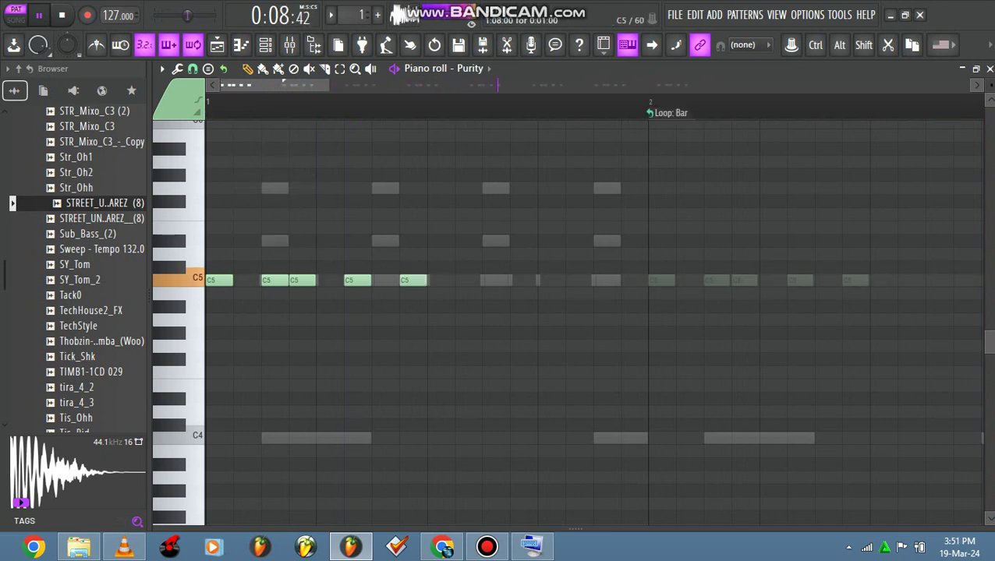
pyautogui.click(465, 280)
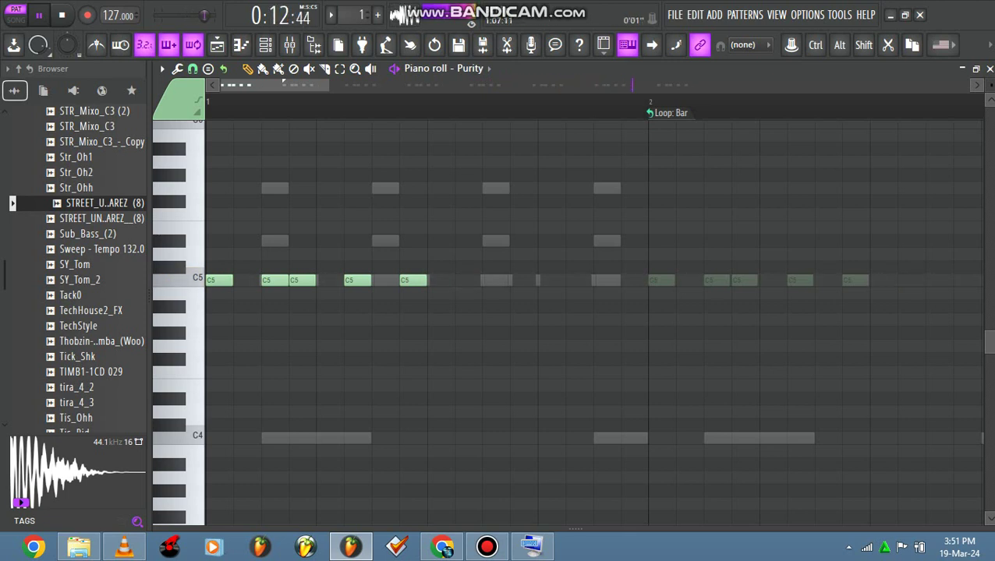
pyautogui.scroll(-1, 384, 280)
pyautogui.moveTo(353, 280); pyautogui.dragTo(373, 280)
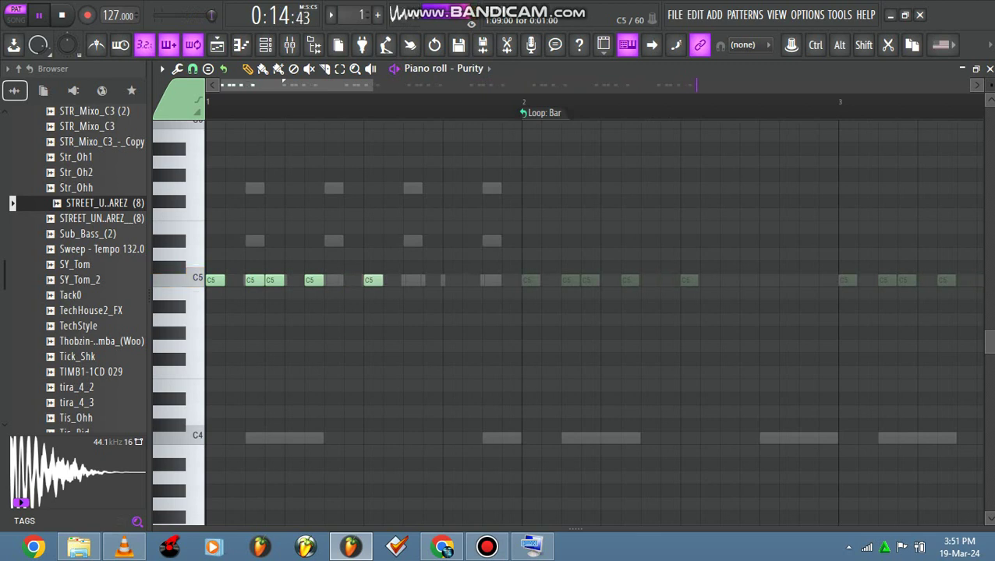
# Step: Add C5 notes on steps 11, 12 and 14 and a D#5 note on step 7
pyautogui.click(393, 280)
pyautogui.click(432, 280)
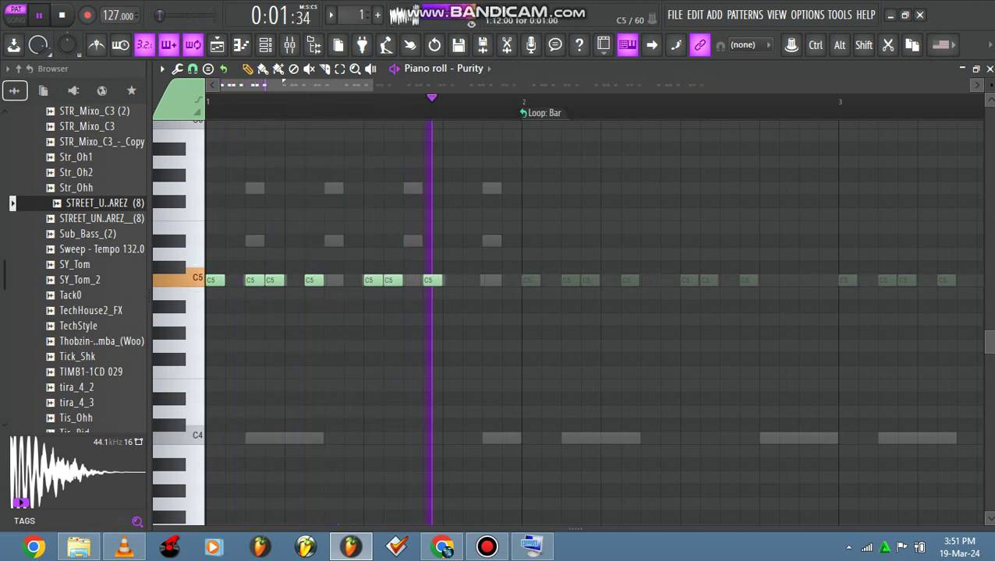
pyautogui.moveTo(393, 280); pyautogui.dragTo(412, 280)
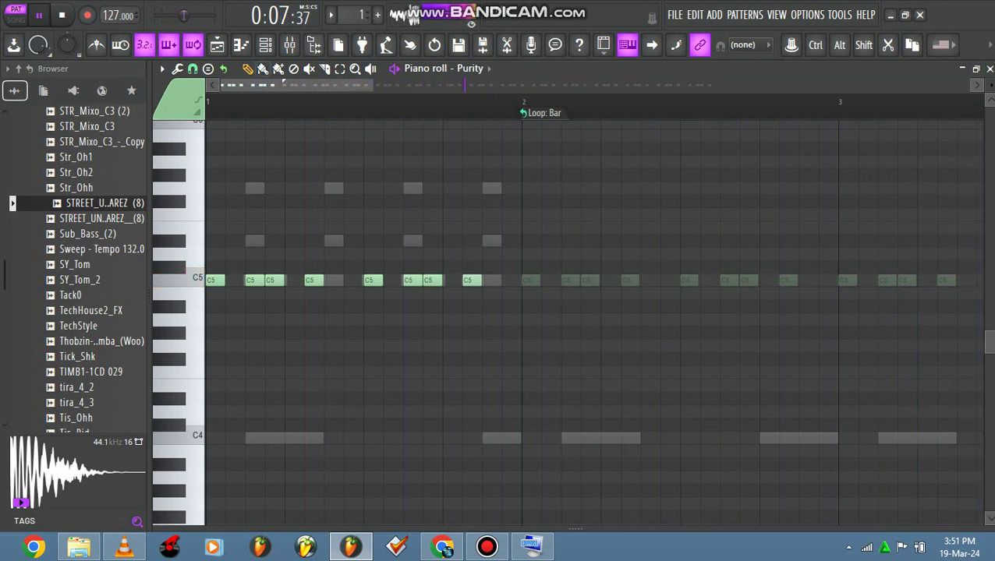
pyautogui.click(333, 241)
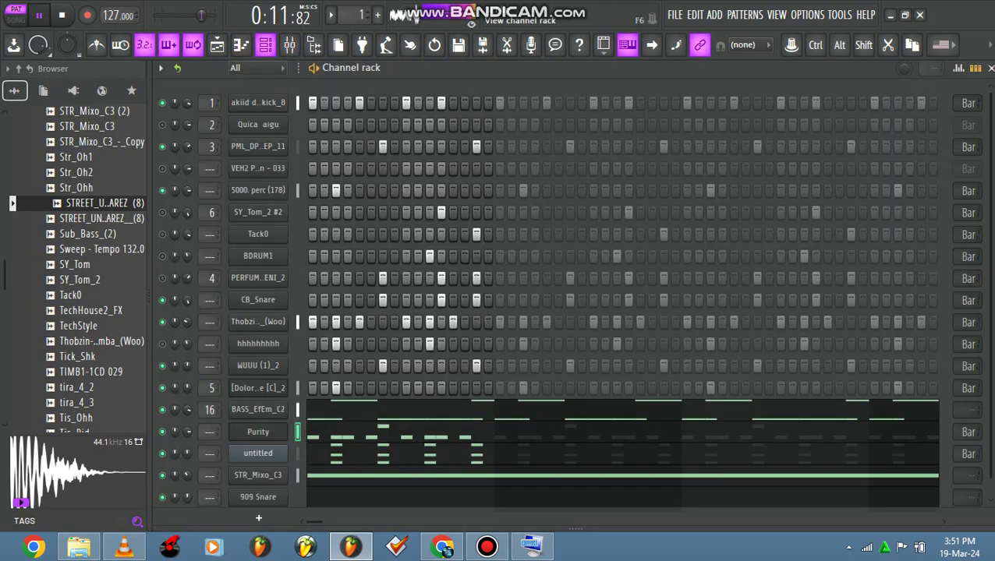
# Step: Solo the BASS_EfEm_C2 channel in the channel rack and unmute the Purity channel alongside it
pyautogui.press('F6')
pyautogui.rightClick(162, 278)
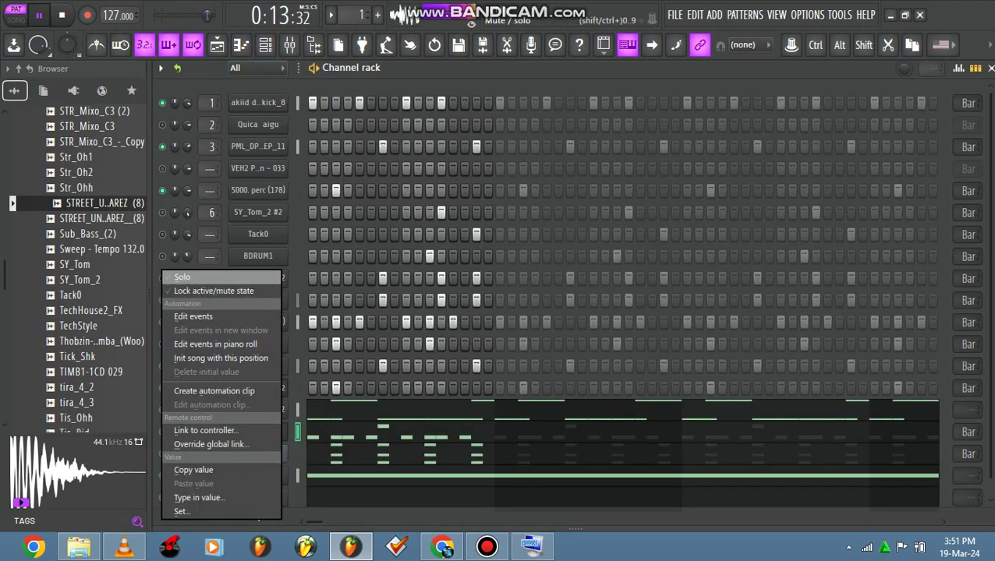
pyautogui.click(201, 278)
pyautogui.click(163, 432)
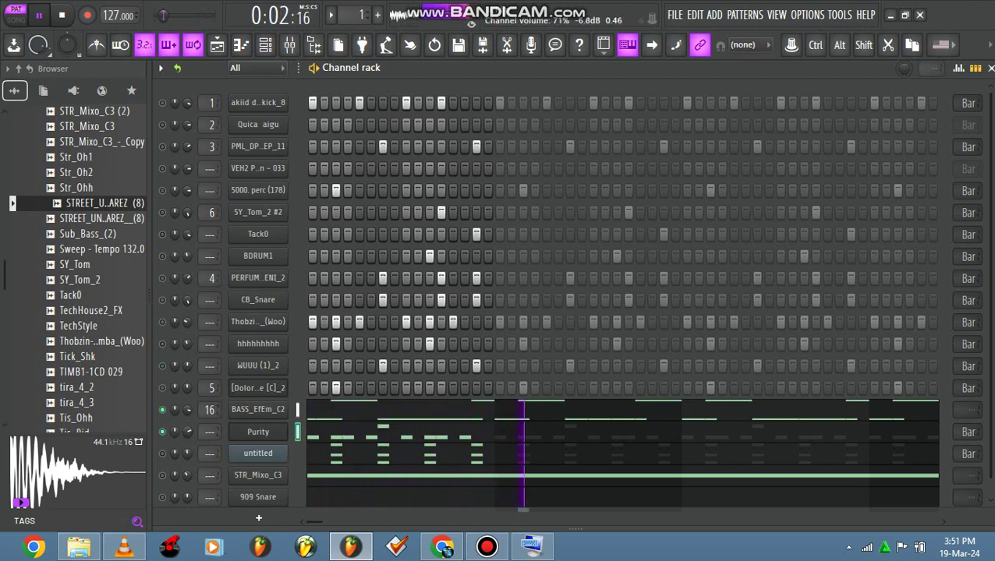
# Step: Try the D#5 note on step 7 of Purity's piano roll at G5 and G#5
pyautogui.click(241, 45)
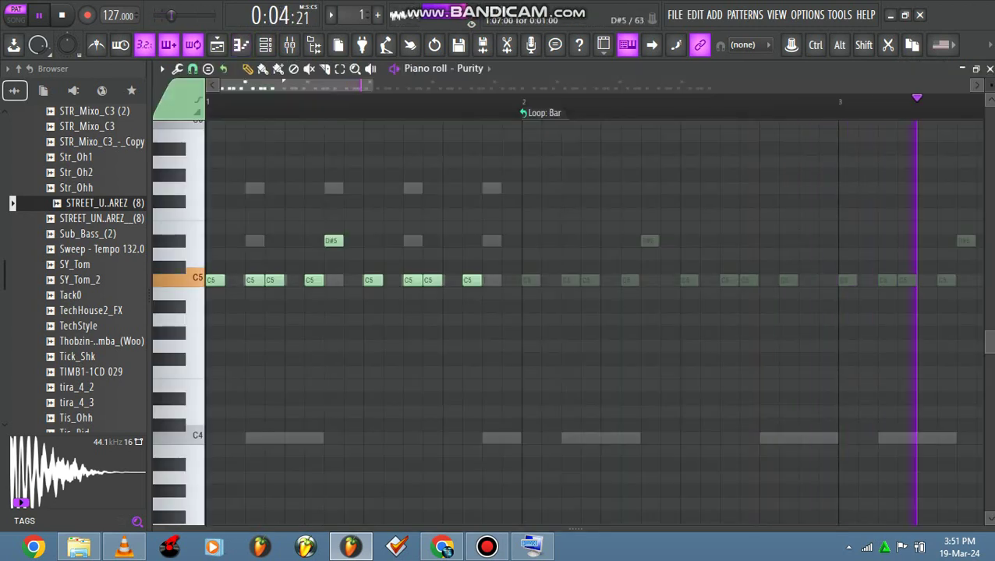
pyautogui.moveTo(334, 241); pyautogui.dragTo(333, 187)
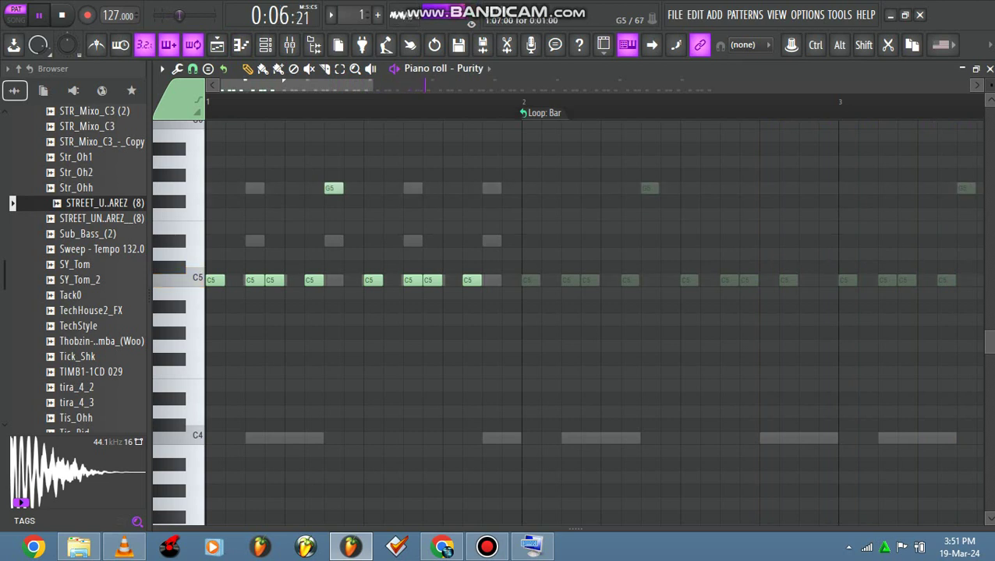
pyautogui.moveTo(333, 188); pyautogui.dragTo(334, 175)
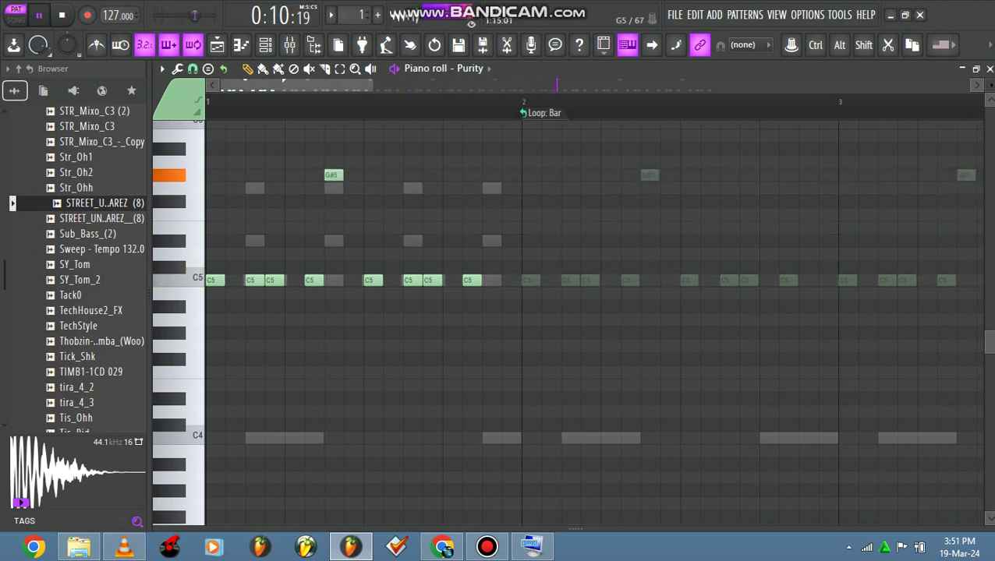
# Step: Add a D#5 note on step 15, try step 7's note at D5 and set it to D#5
pyautogui.click(491, 188)
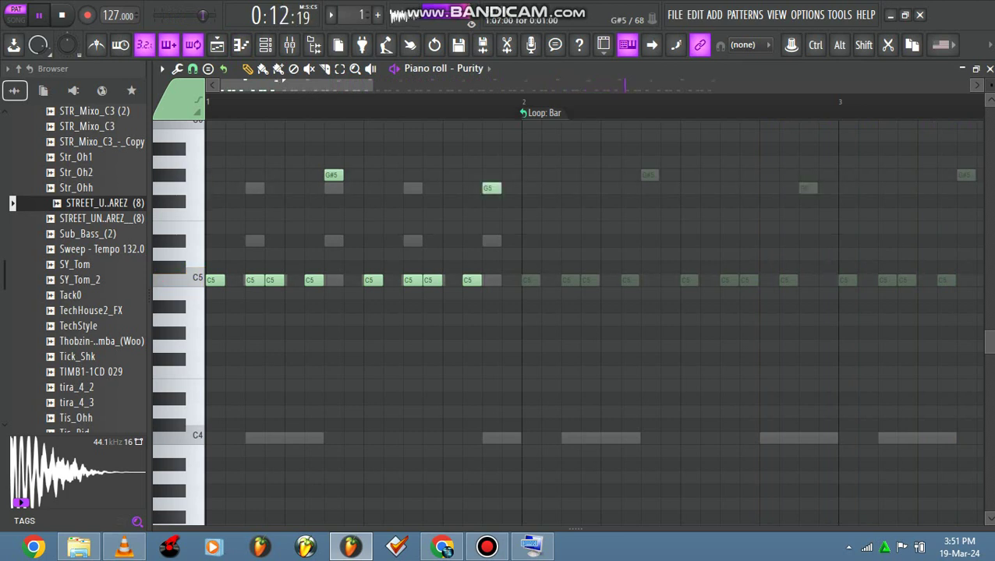
pyautogui.moveTo(333, 176); pyautogui.dragTo(333, 254)
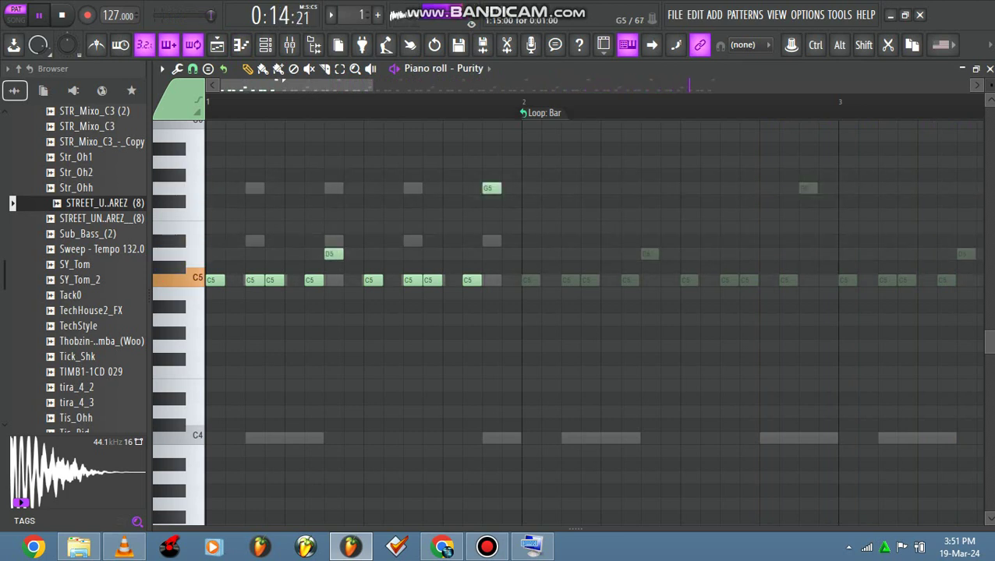
pyautogui.moveTo(491, 188); pyautogui.dragTo(491, 240)
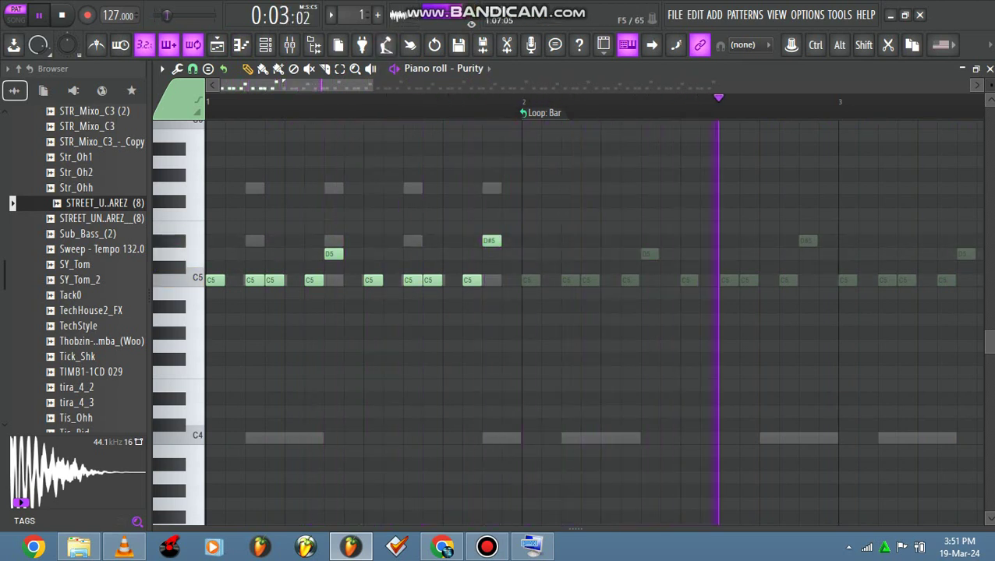
pyautogui.moveTo(333, 254); pyautogui.dragTo(334, 240)
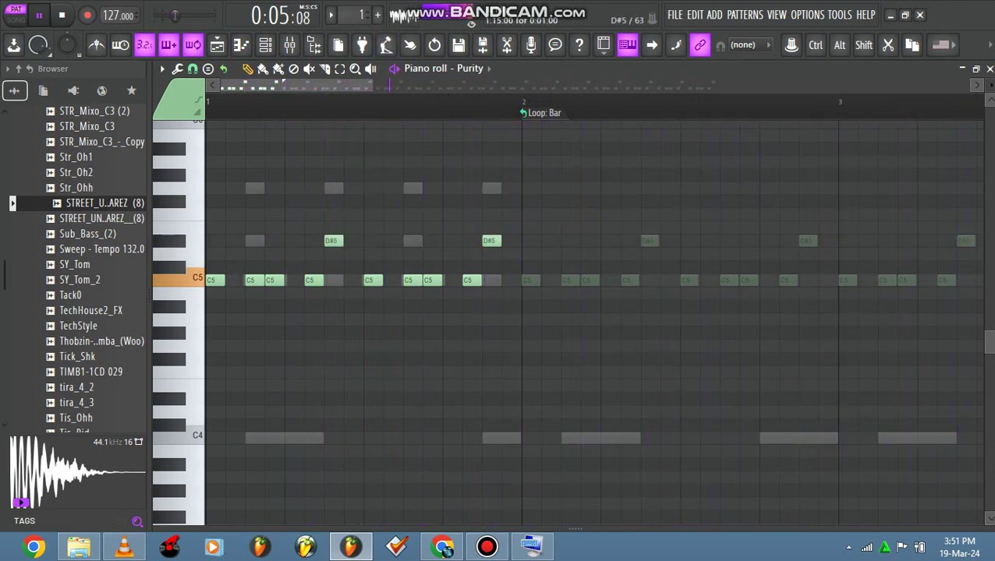
# Step: Lower the D#5 note on step 15 of the Purity melody to D5
pyautogui.moveTo(491, 240); pyautogui.dragTo(491, 253)
pyautogui.scroll(-1, 491, 253)
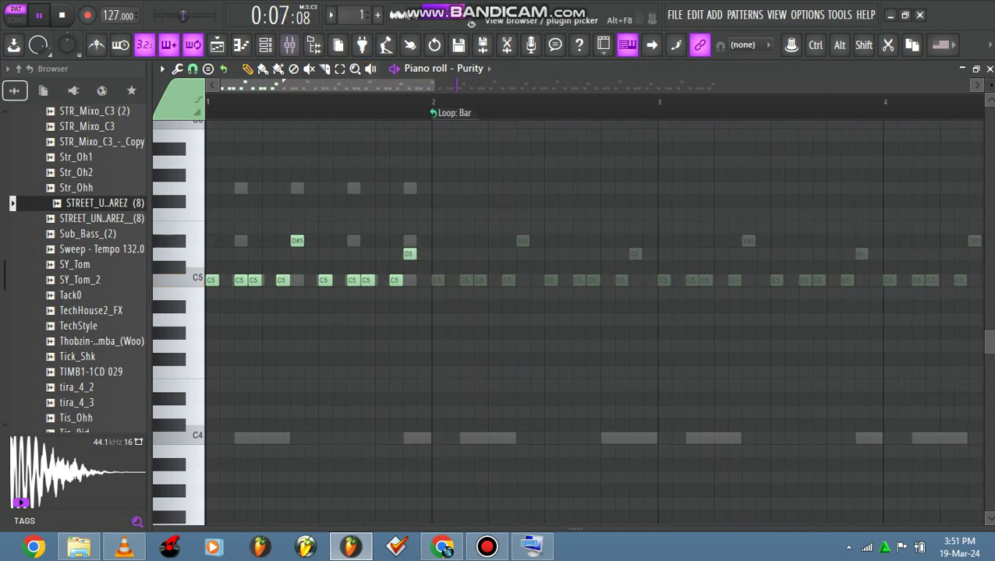
# Step: Open the Purity instrument, audition its Brass presets from SFZ Power Brass through Hero Brass, and load High Pass Brass into part 1
pyautogui.click(265, 45)
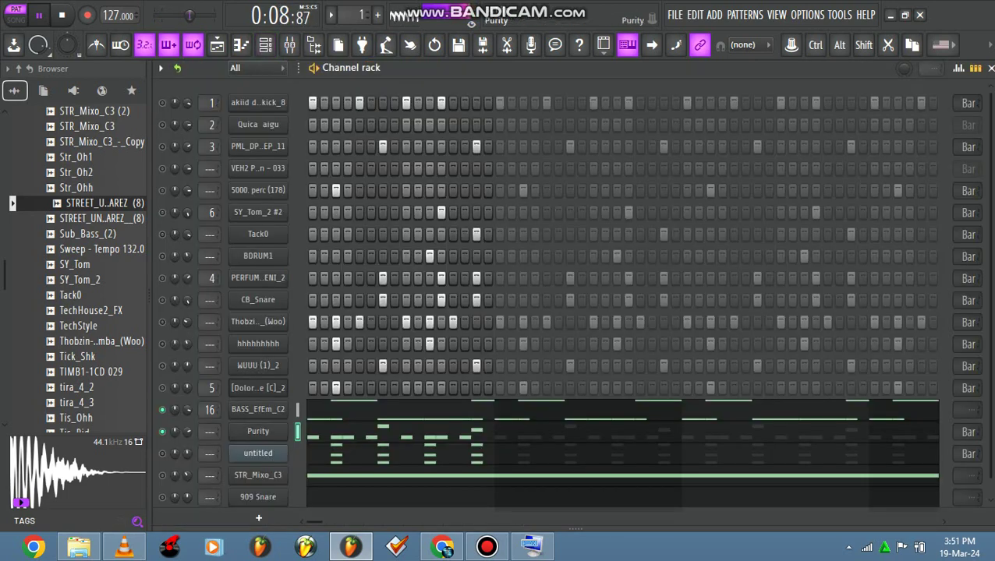
pyautogui.click(258, 431)
pyautogui.click(325, 272)
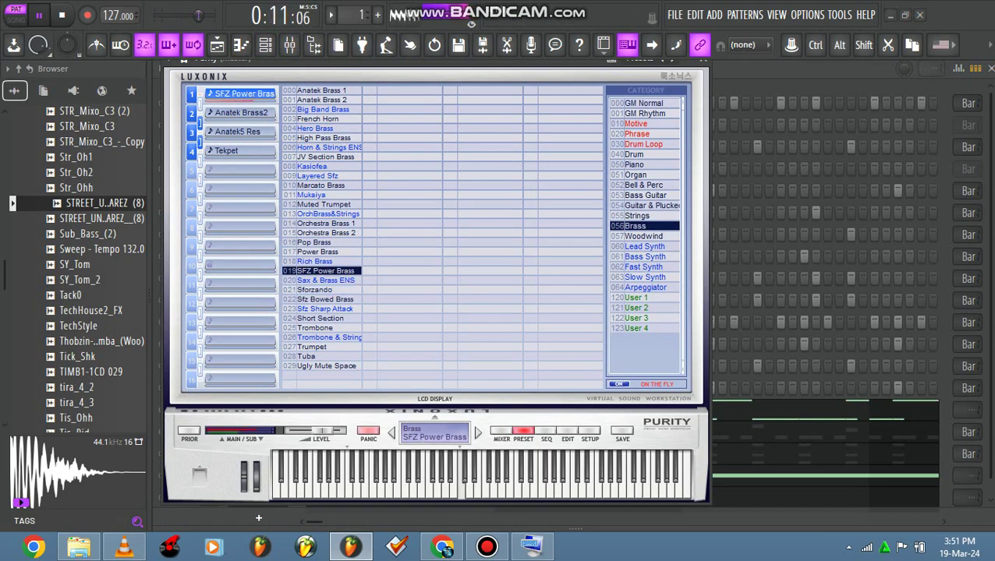
pyautogui.click(319, 176)
pyautogui.click(322, 90)
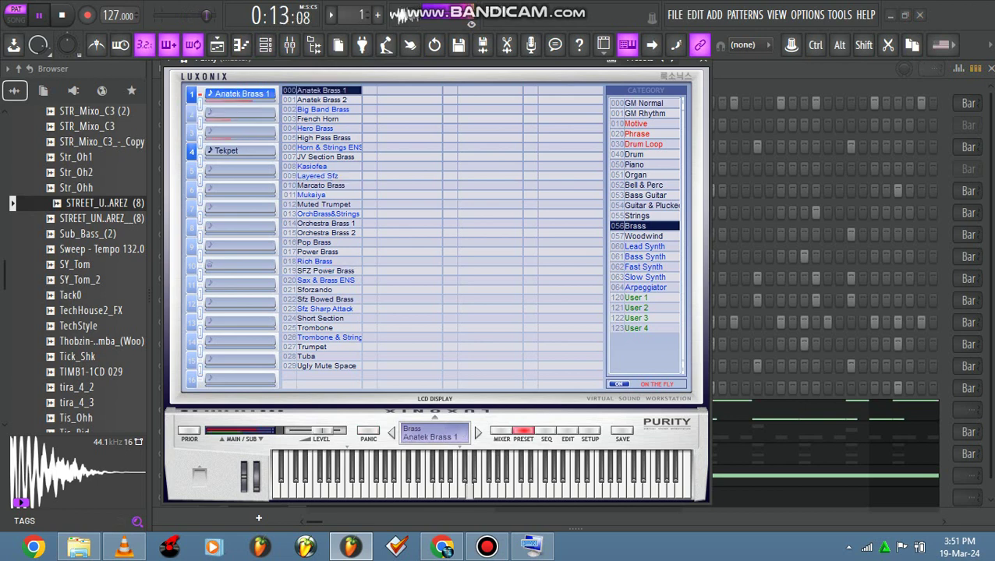
pyautogui.click(322, 100)
pyautogui.click(323, 110)
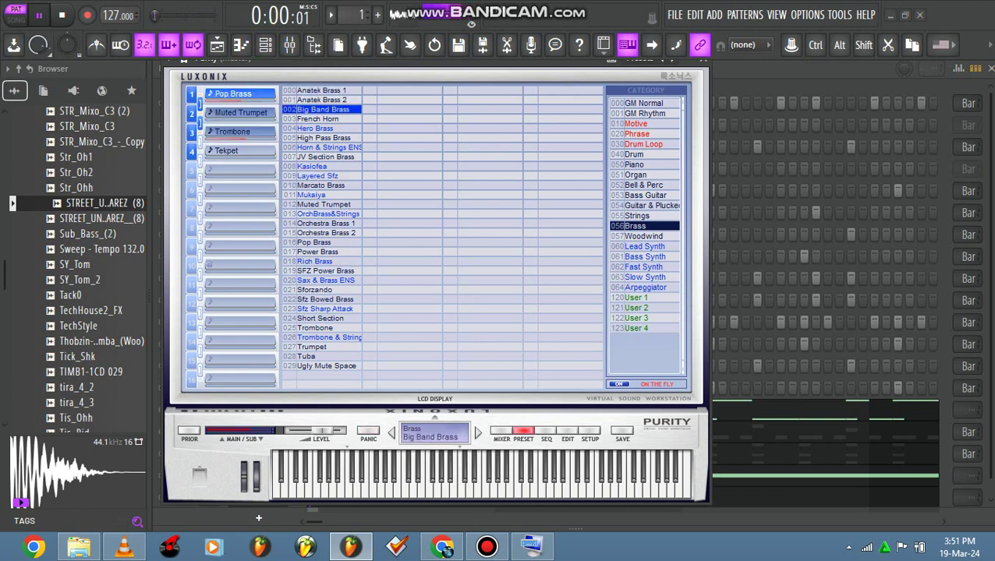
pyautogui.click(322, 119)
pyautogui.click(322, 128)
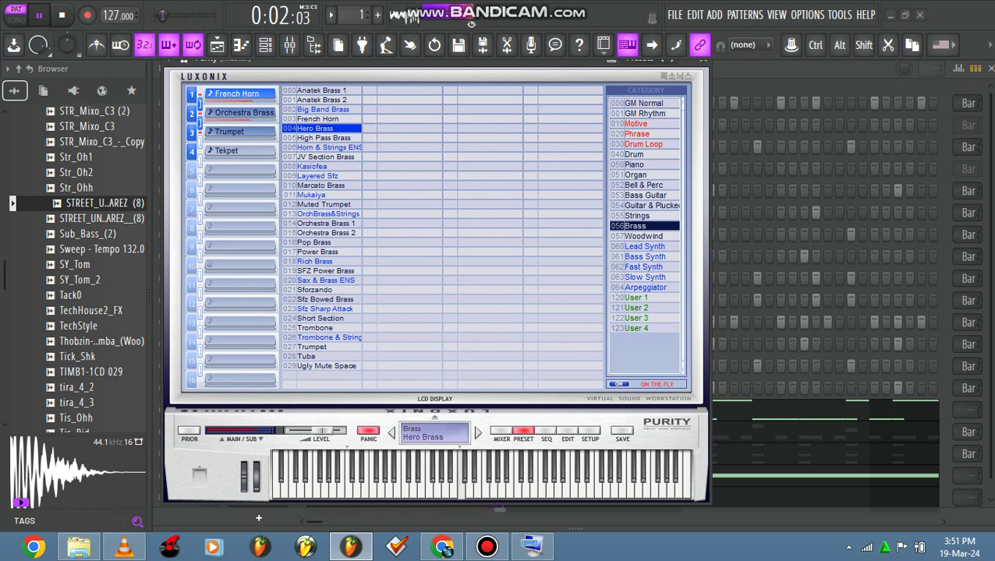
pyautogui.click(323, 138)
# Step: Replace the Tekpet sound in Purity's part 4 with the Horn & Strings ENS preset and close the instrument
pyautogui.click(241, 150)
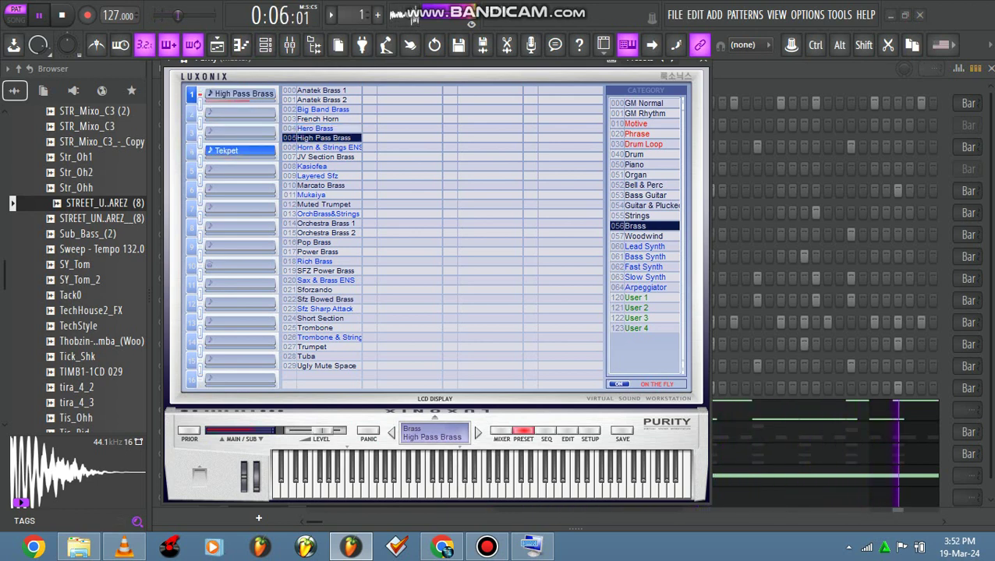
pyautogui.click(322, 147)
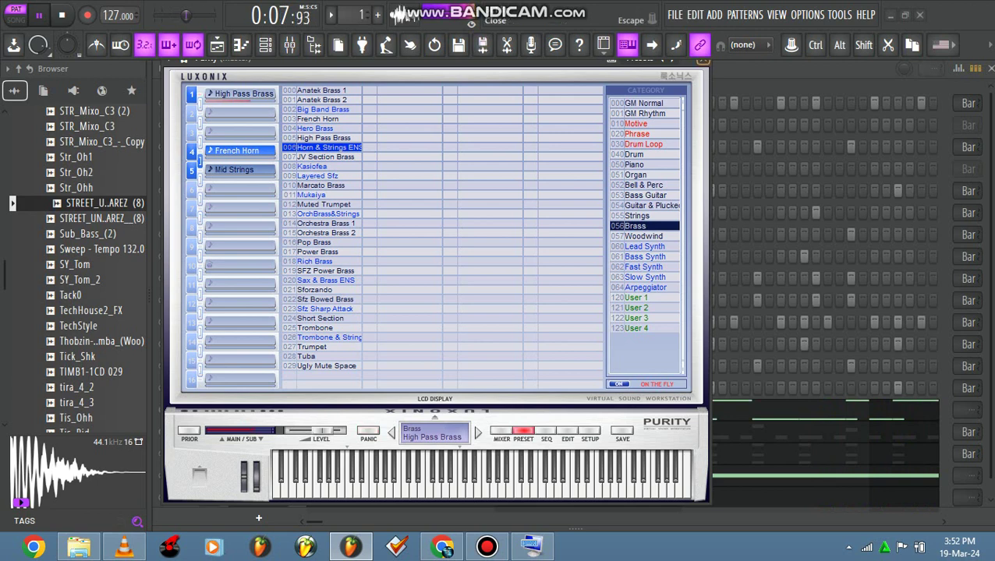
pyautogui.click(703, 60)
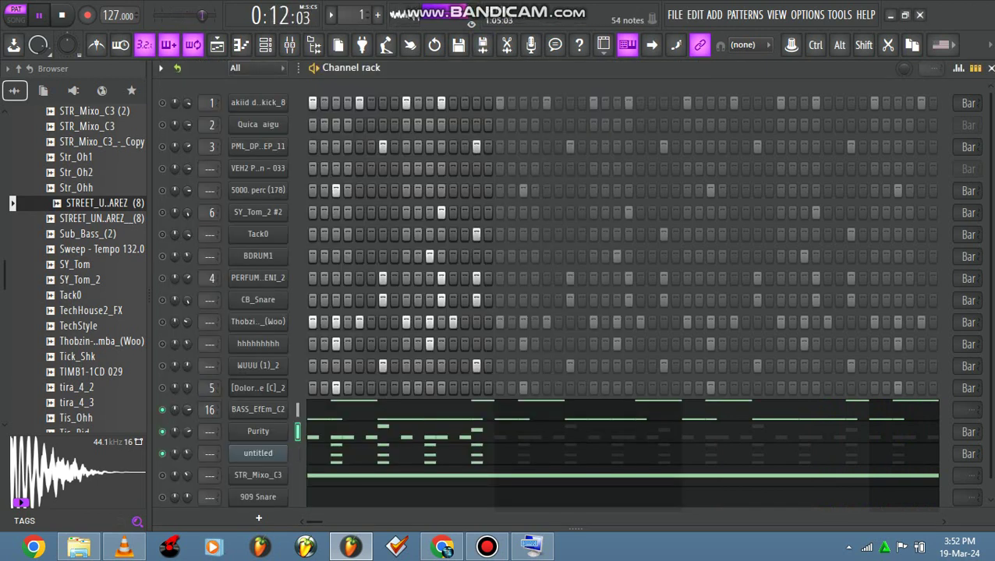
# Step: In the BASS_EfEm_C2 piano roll, raise bar 7's longest C3 note to A#3 and the slide note right after it to G3
pyautogui.click(356, 410)
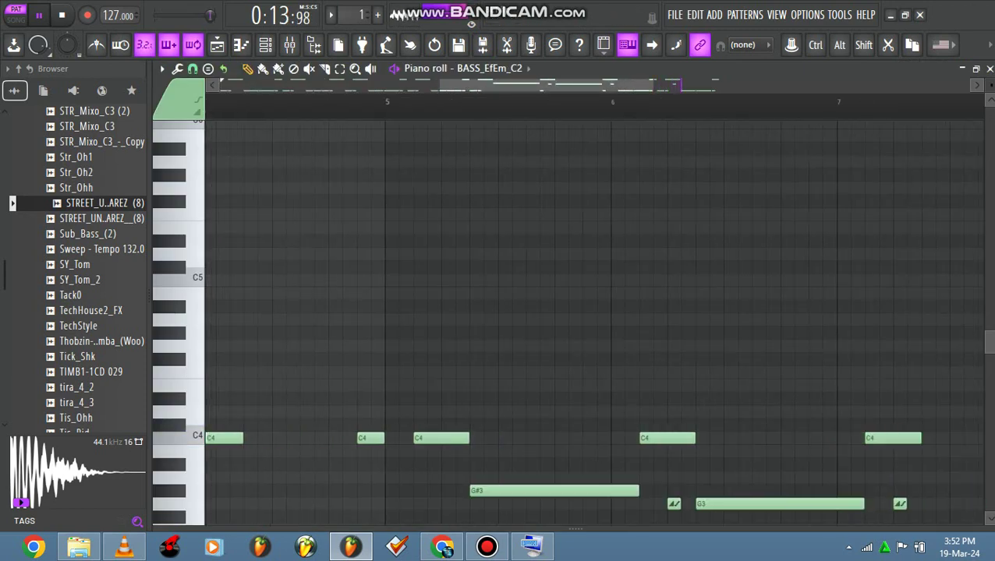
pyautogui.scroll(-5, 567, 312)
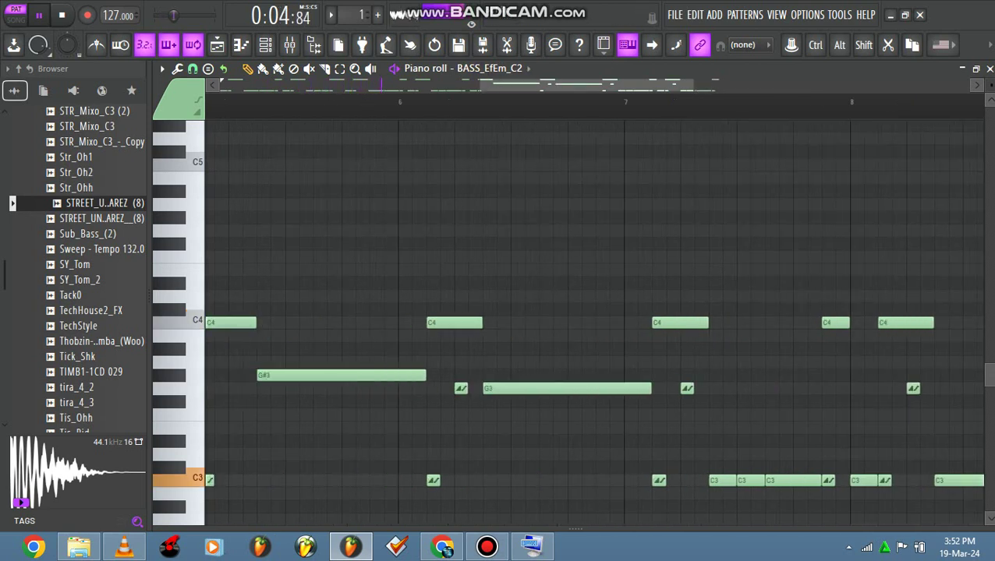
pyautogui.moveTo(480, 85); pyautogui.dragTo(336, 85)
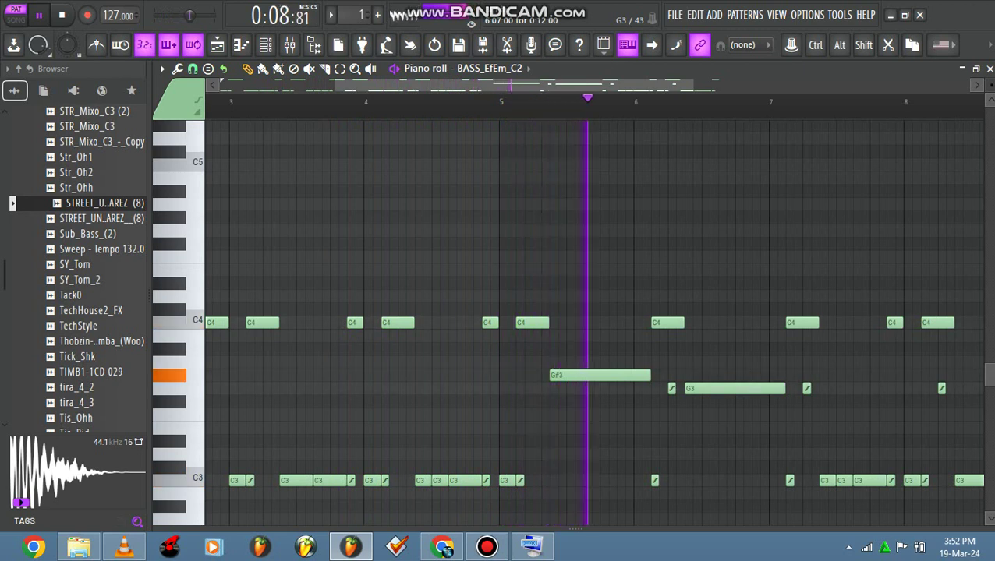
pyautogui.moveTo(733, 388)
pyautogui.mouseDown()
pyautogui.moveTo(733, 348)
pyautogui.moveTo(732, 389)
pyautogui.mouseUp()
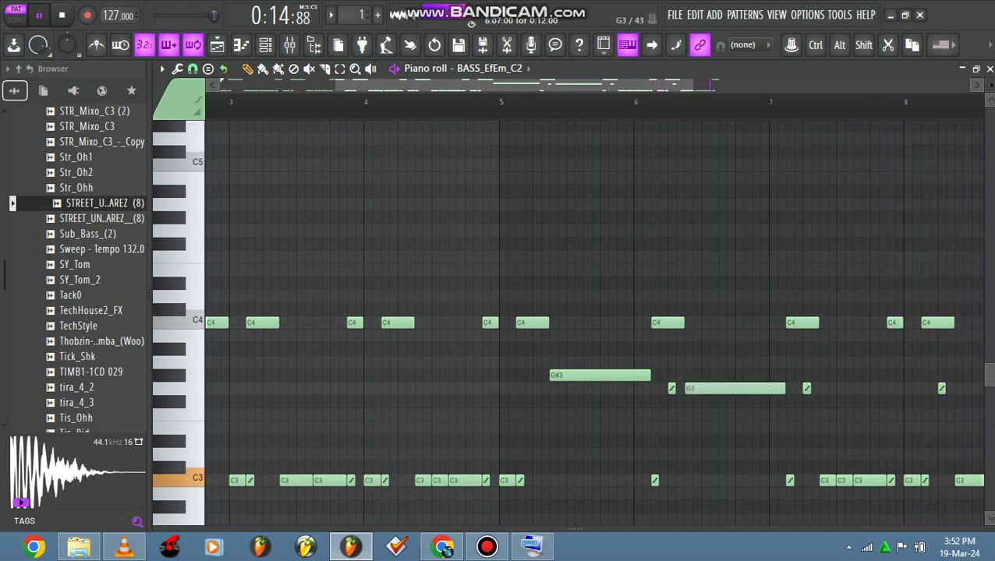
pyautogui.moveTo(552, 85); pyautogui.dragTo(659, 85)
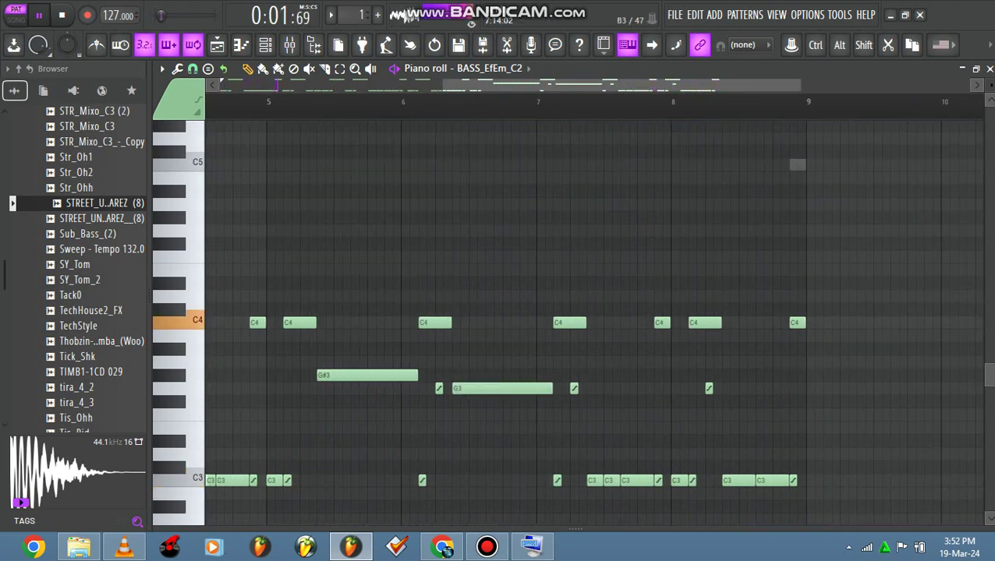
pyautogui.moveTo(637, 480); pyautogui.dragTo(637, 348)
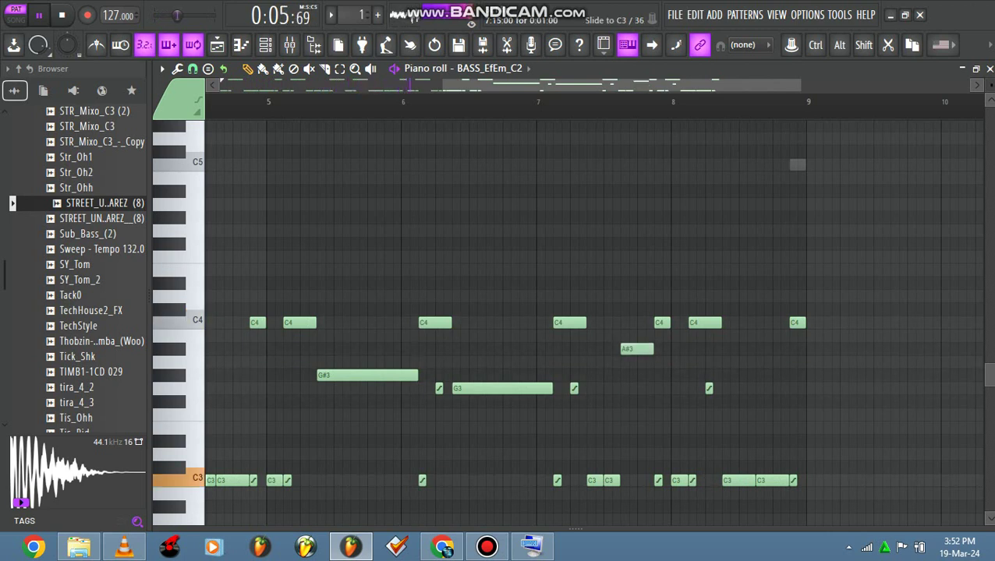
pyautogui.moveTo(658, 480); pyautogui.dragTo(658, 388)
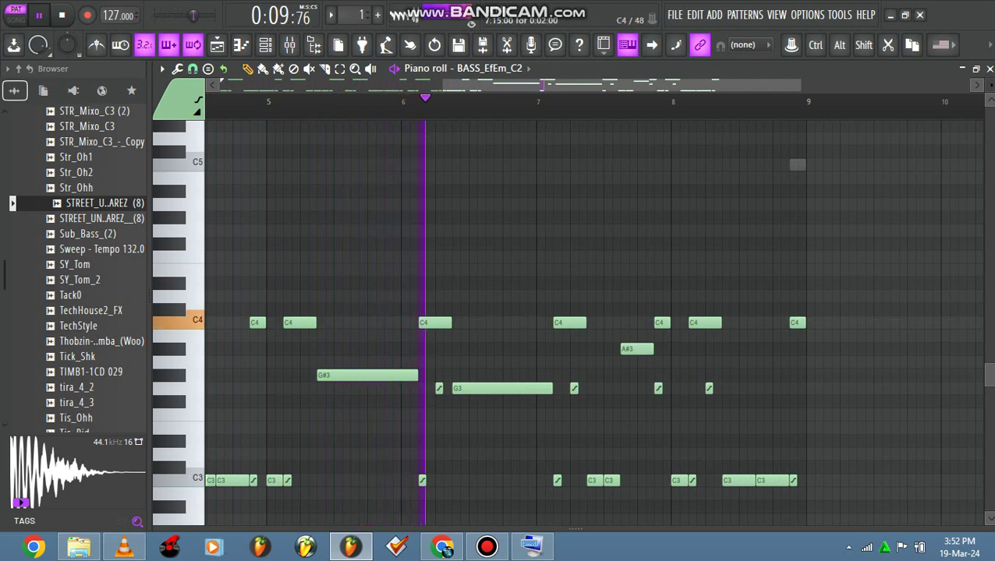
# Step: Extend the C4 bass note at the end of bar 7 up to the next C4 and delete the C3 note opening bar 8
pyautogui.moveTo(669, 322); pyautogui.dragTo(685, 323)
pyautogui.rightClick(679, 480)
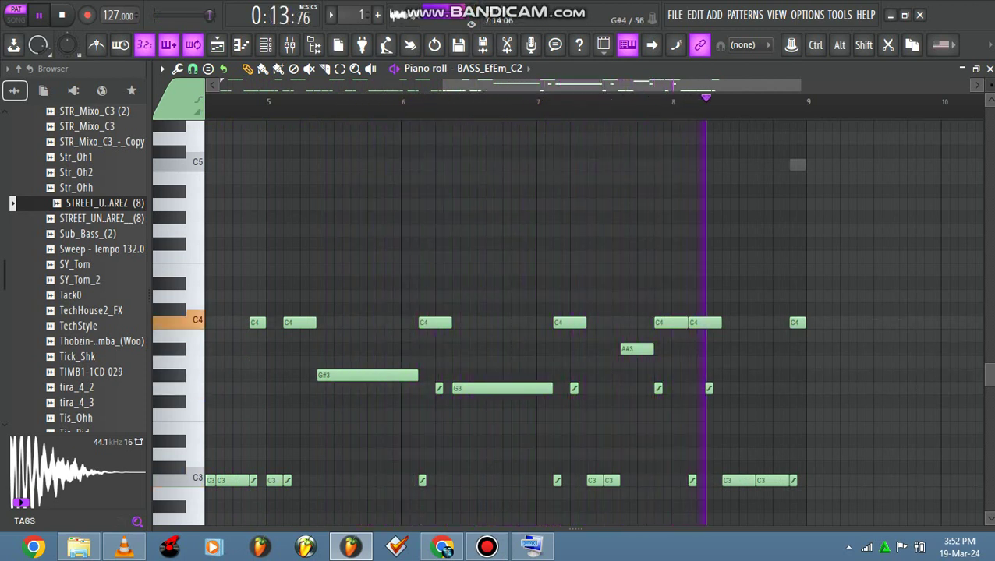
pyautogui.hscroll(2, 670, 297)
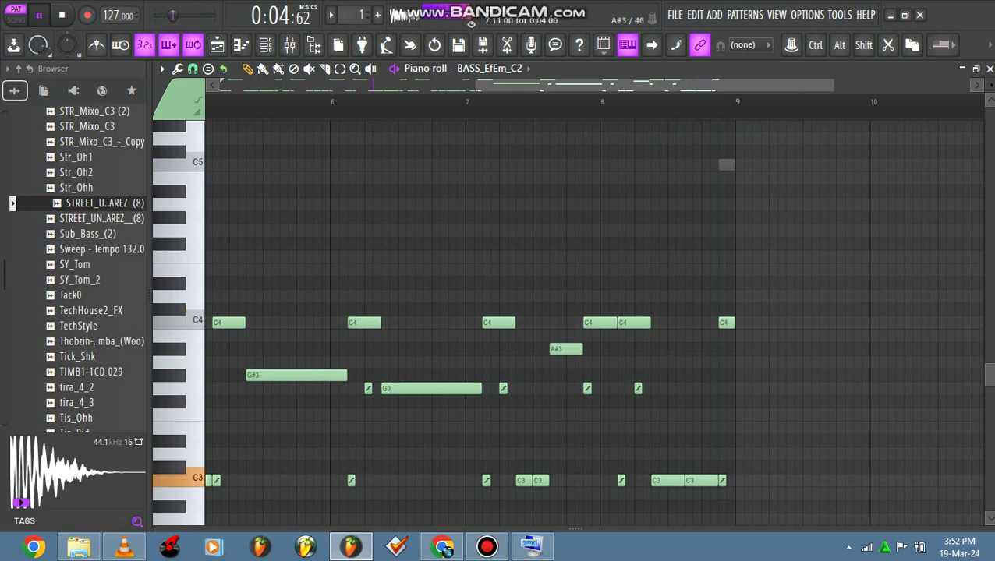
# Step: Unmute the kick, PML_DP_EP_11 and hhhhhhhhh channels in the channel rack and return to the bass piano roll
pyautogui.press('F6')
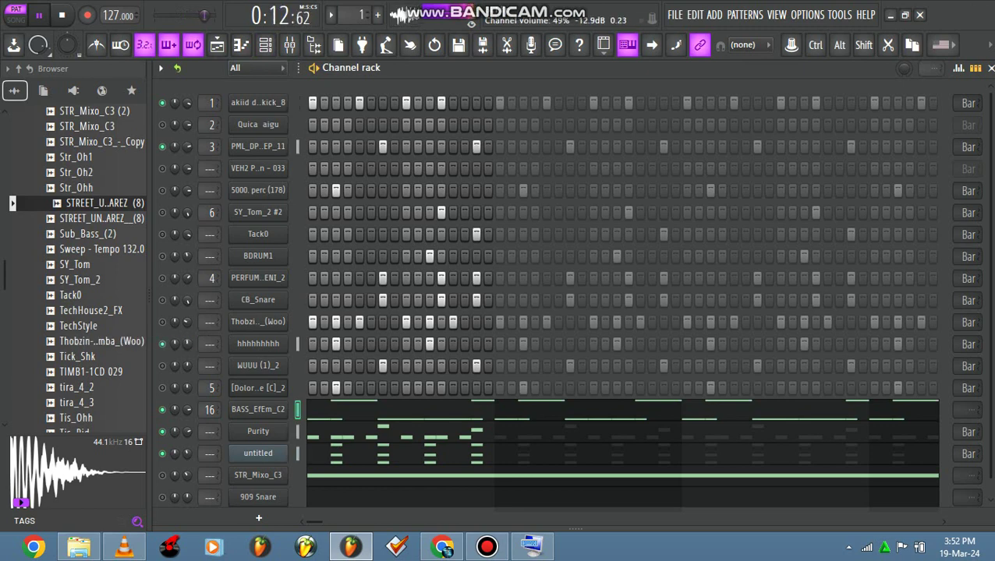
pyautogui.press('F7')
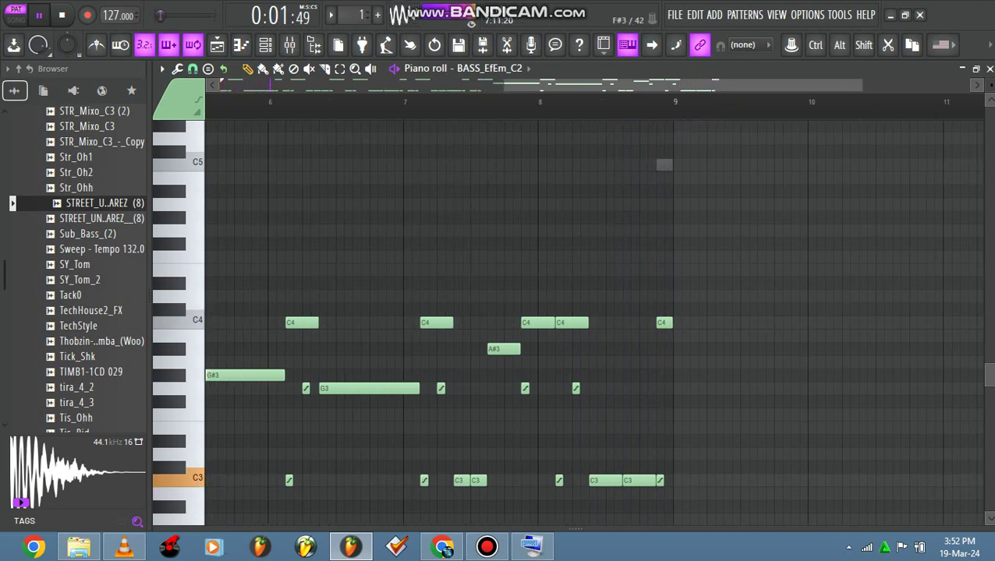
# Step: Try lengthening bar 7's A#3 bass note to six steps from 7:09 and deleting the second C3 beneath it
pyautogui.moveTo(500, 350); pyautogui.dragTo(483, 349)
pyautogui.moveTo(502, 350); pyautogui.dragTo(518, 350)
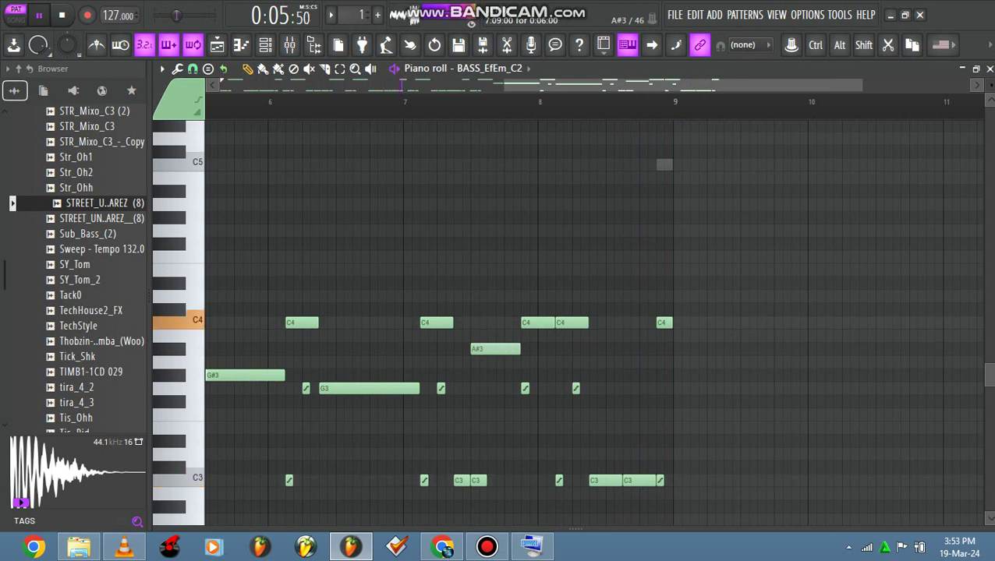
pyautogui.rightClick(480, 481)
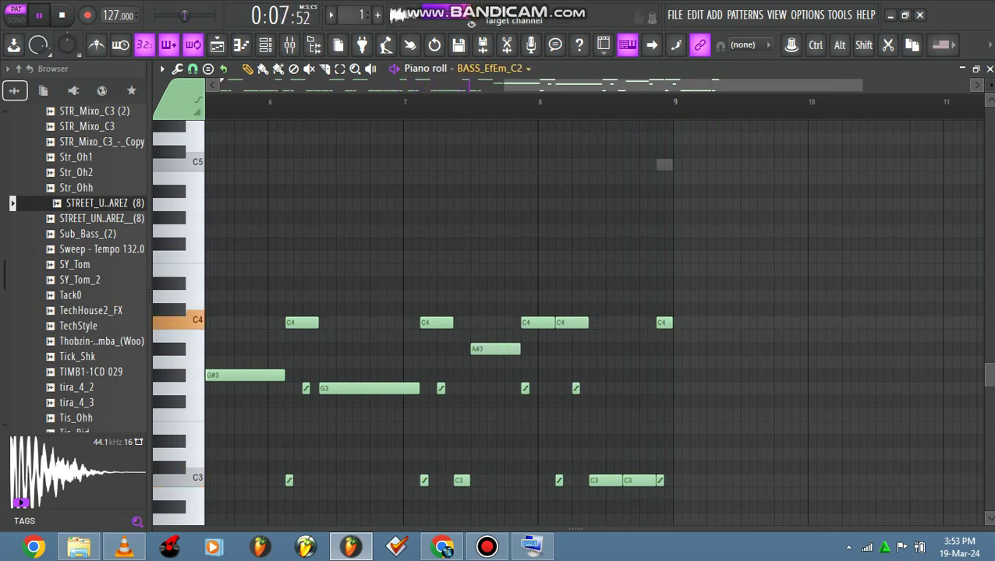
pyautogui.moveTo(504, 85); pyautogui.dragTo(414, 84)
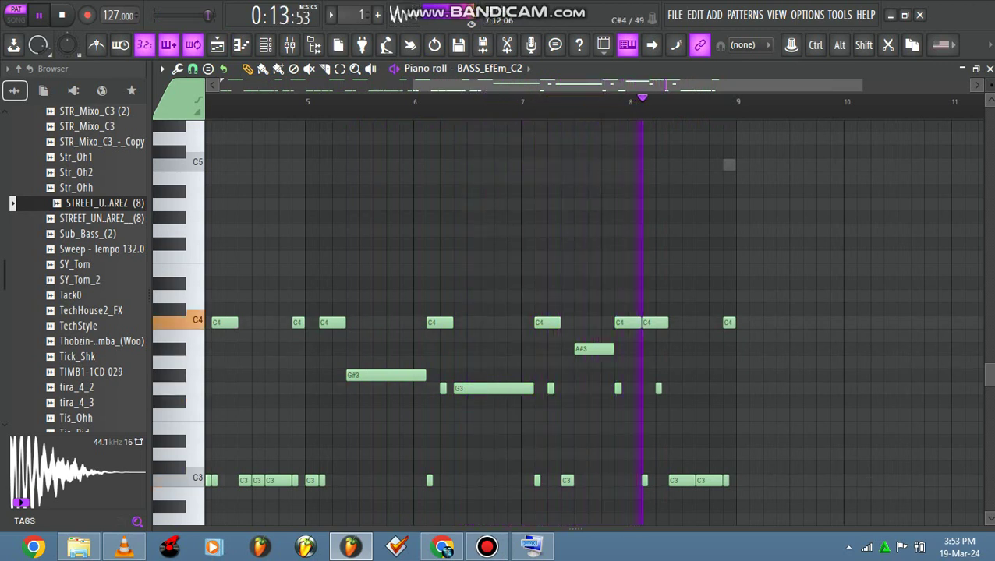
pyautogui.moveTo(594, 349); pyautogui.dragTo(612, 350)
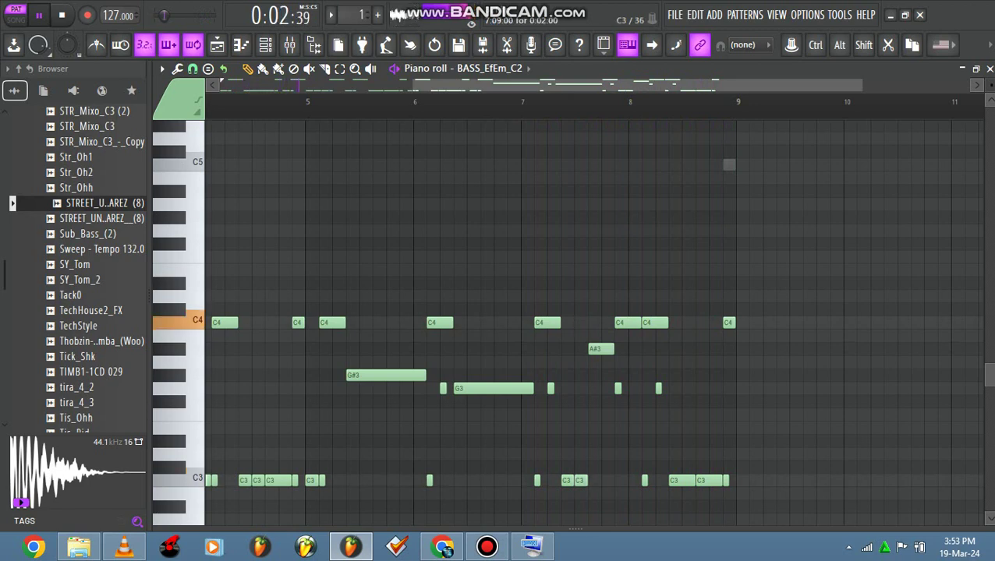
# Step: Insert a Sytrus instrument channel in the channel rack and load its Deformed short synth preset
pyautogui.click(265, 45)
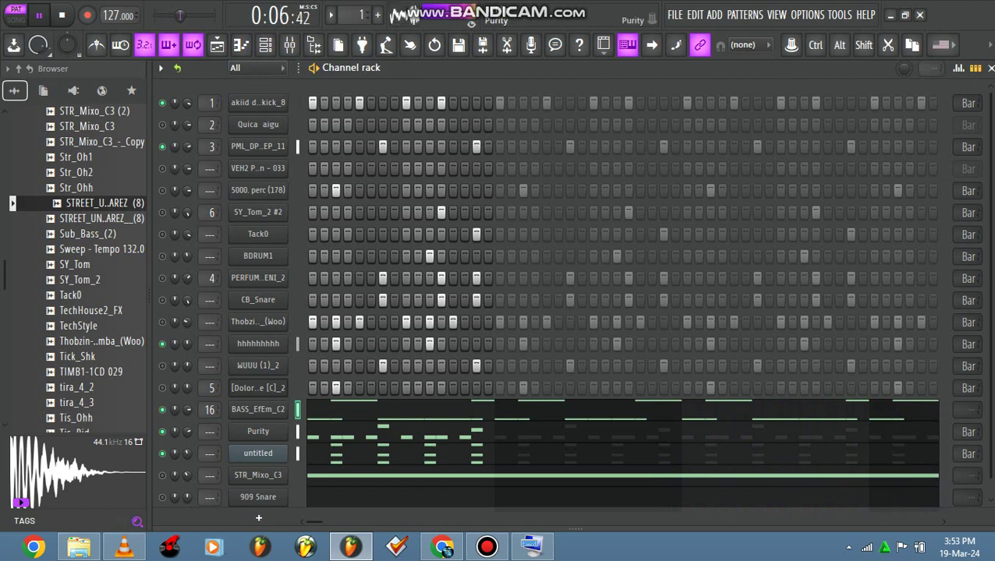
pyautogui.rightClick(285, 453)
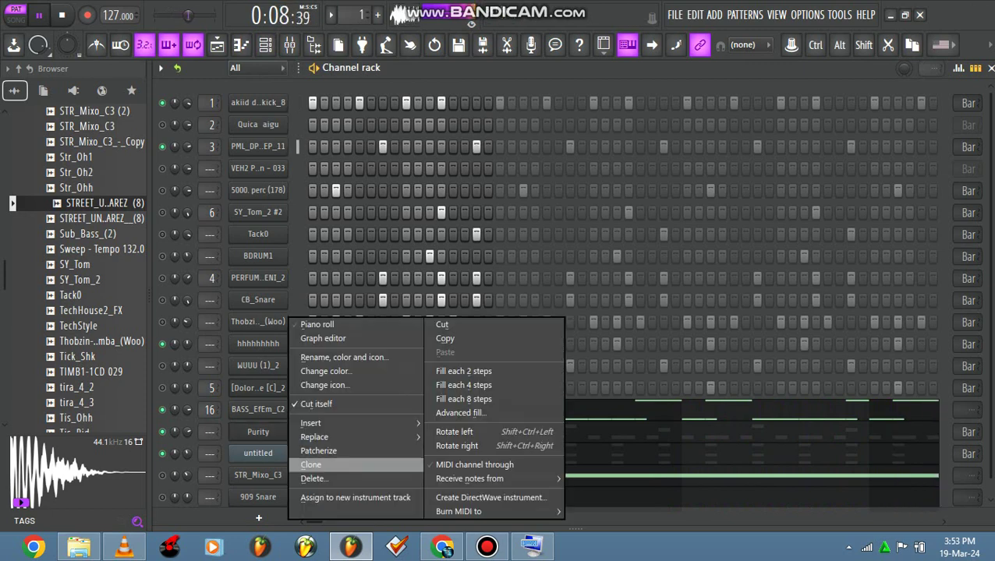
pyautogui.moveTo(367, 423)
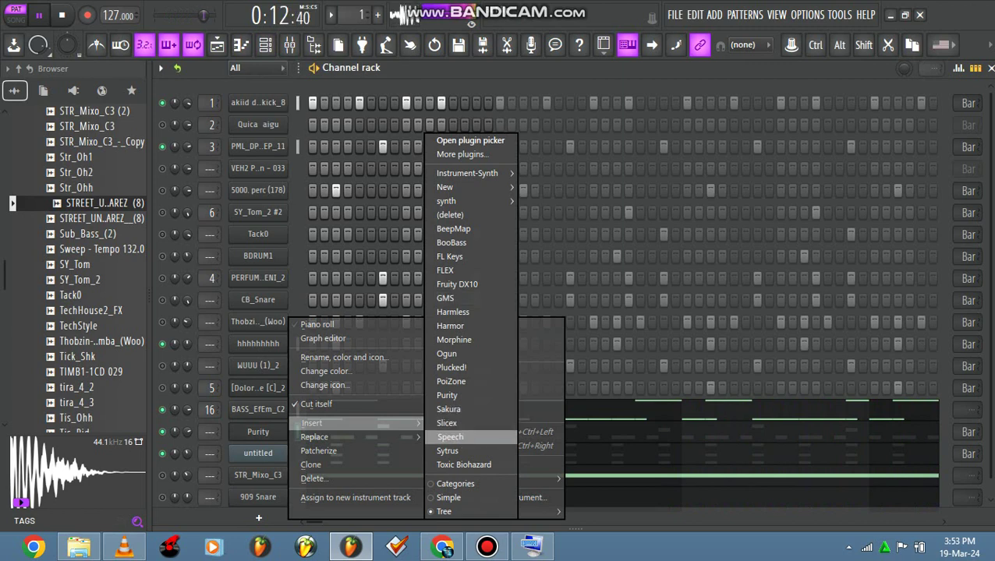
pyautogui.click(456, 450)
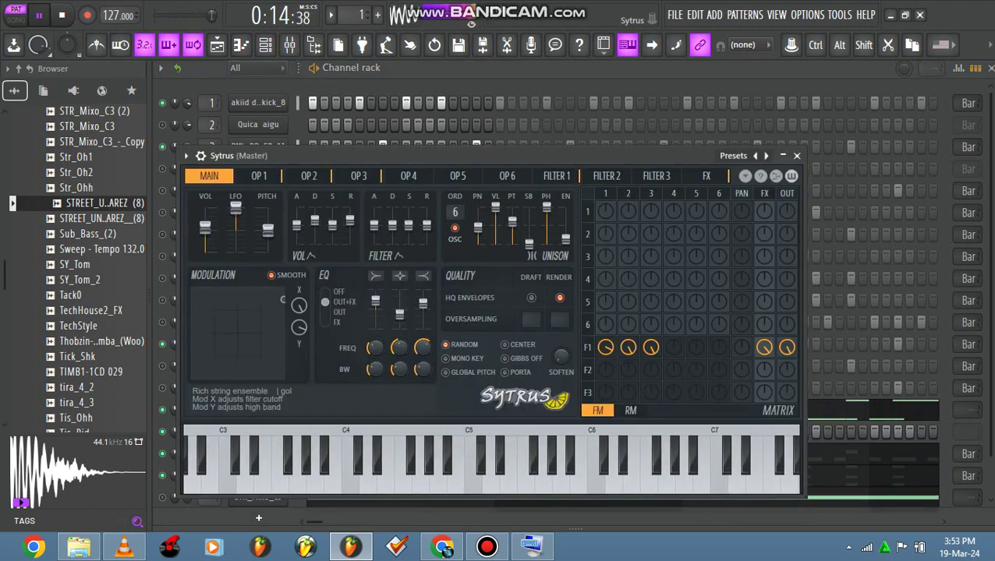
pyautogui.click(741, 155)
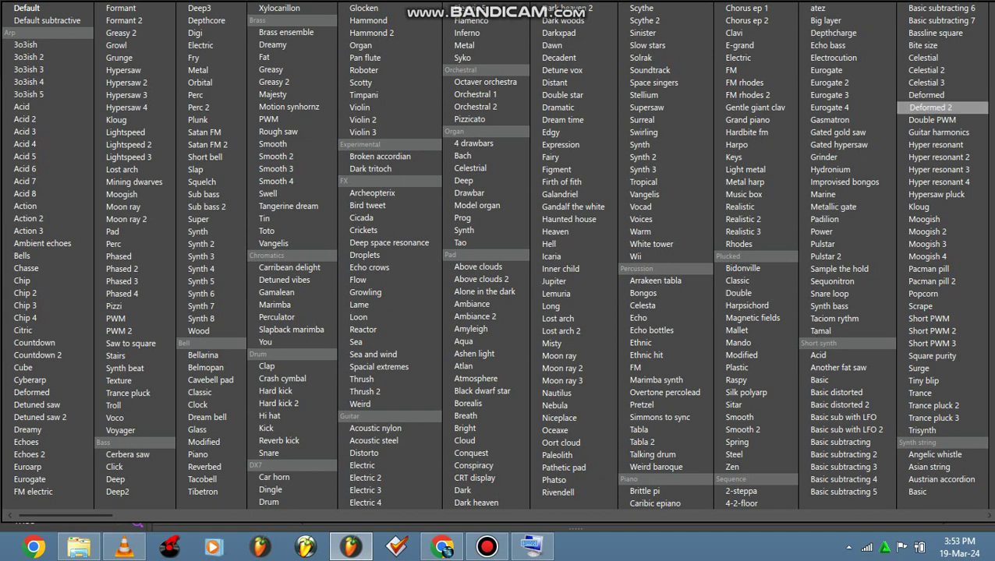
pyautogui.click(928, 94)
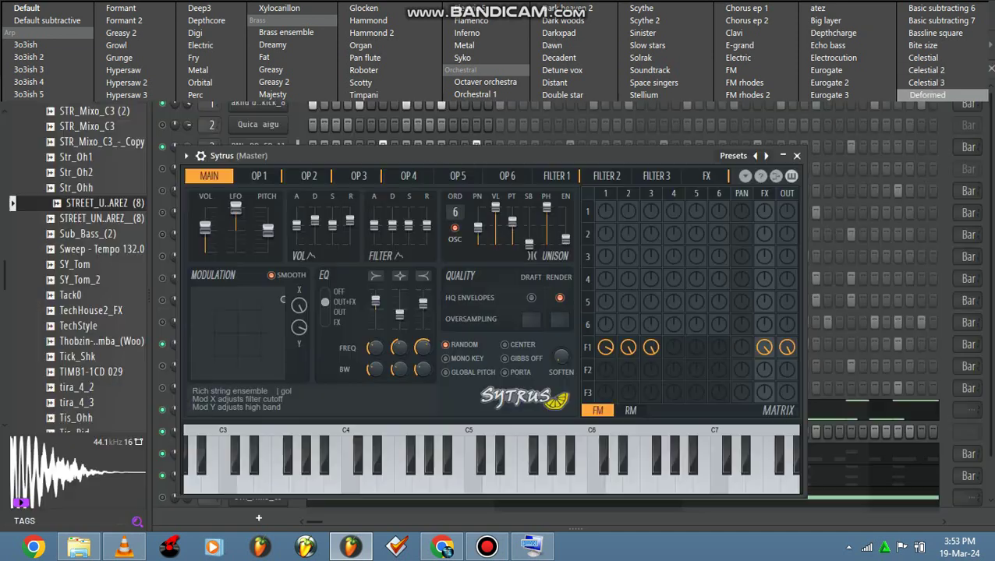
pyautogui.click(928, 95)
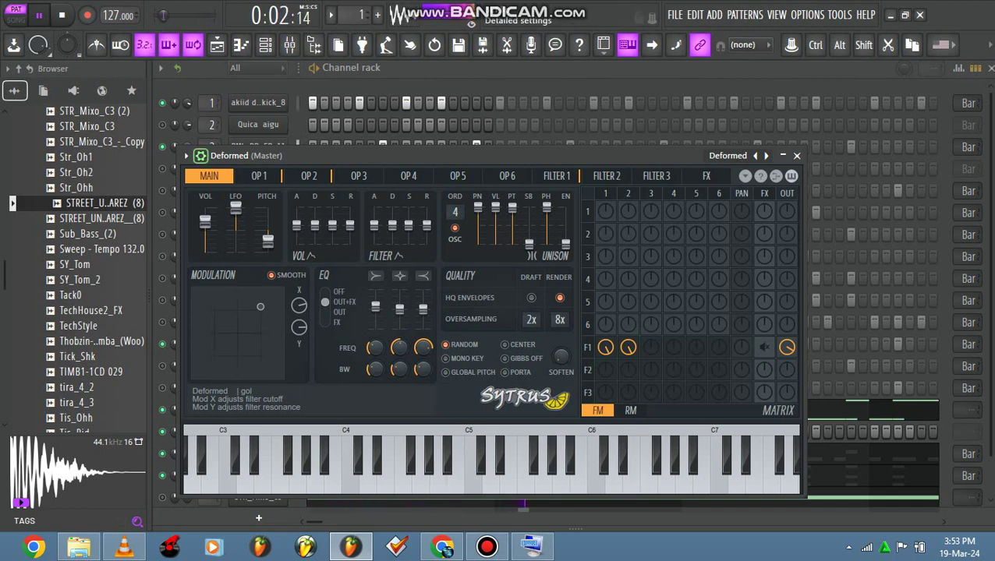
# Step: Route the Deformed Sytrus channel to mixer track 7 and load the Commerse mixer track state on it
pyautogui.click(200, 155)
pyautogui.click(783, 194)
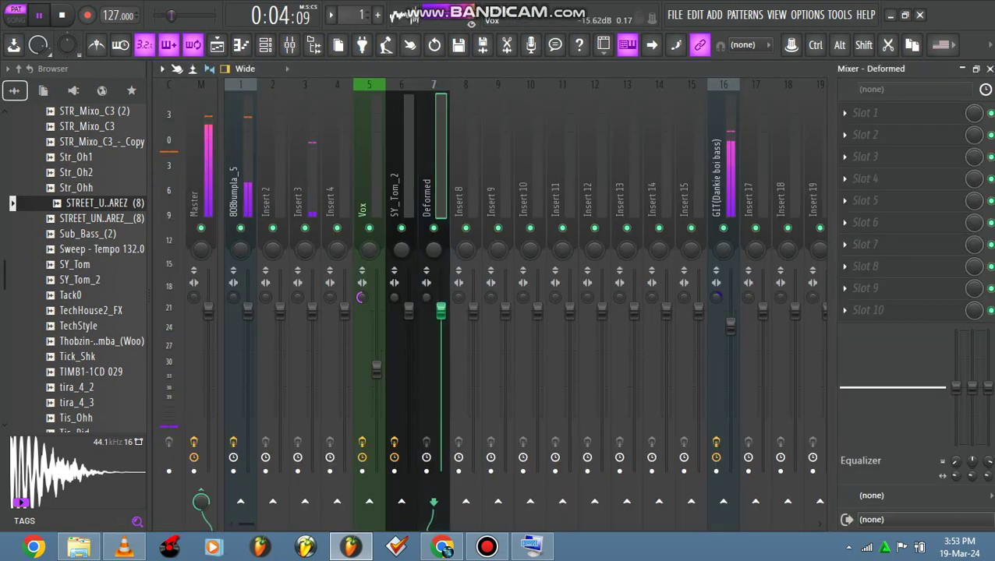
pyautogui.rightClick(434, 161)
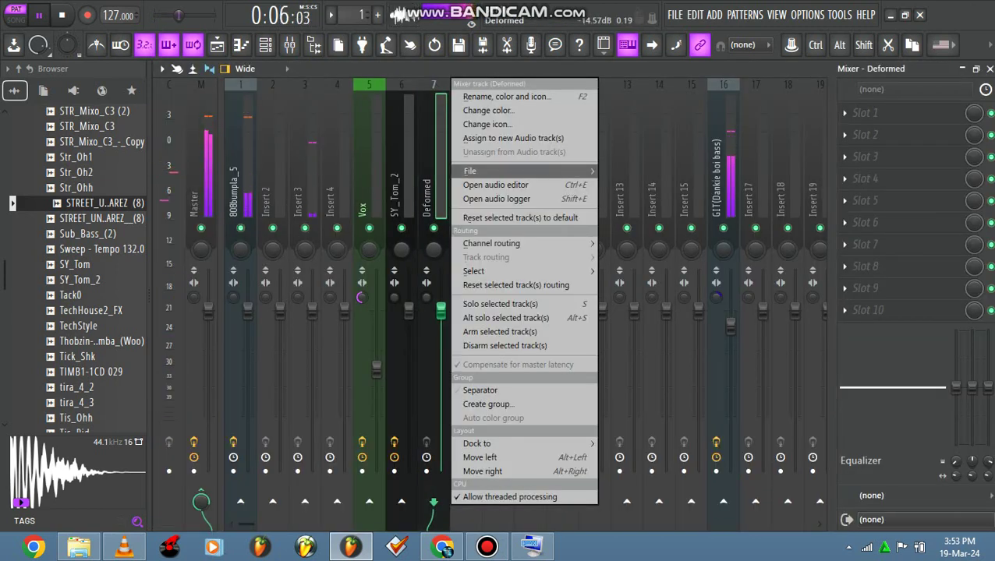
pyautogui.moveTo(472, 171)
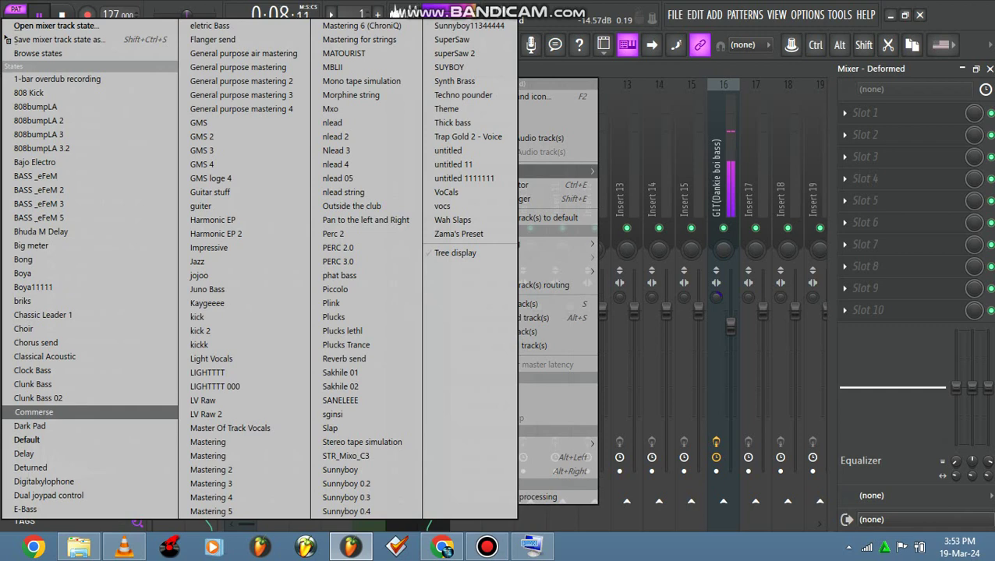
pyautogui.click(34, 412)
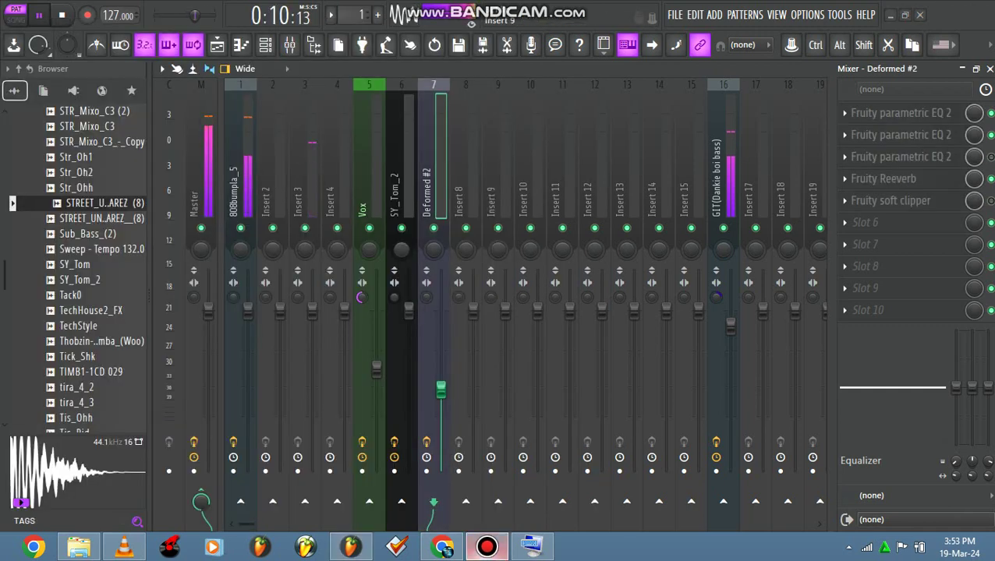
# Step: Stop playback and copy the BASS_EfEm_C2 notes into the Deformed channel in the channel rack
pyautogui.click(487, 547)
pyautogui.click(487, 548)
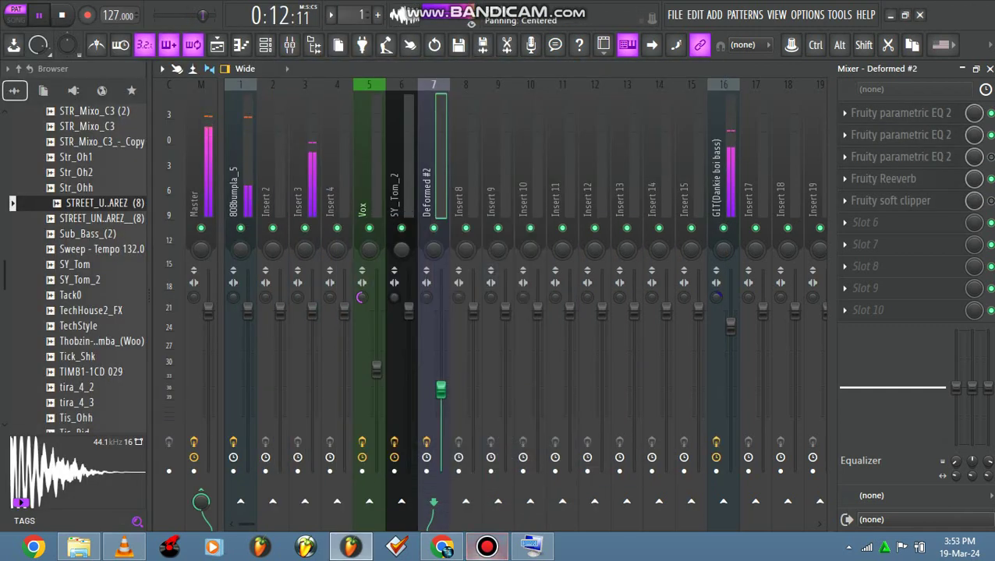
pyautogui.press('F6')
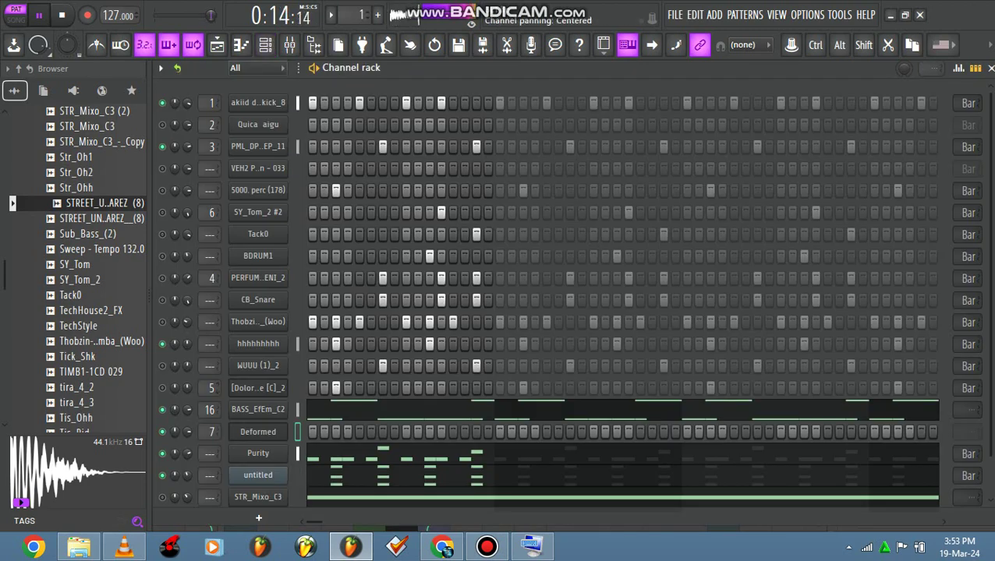
pyautogui.press('space')
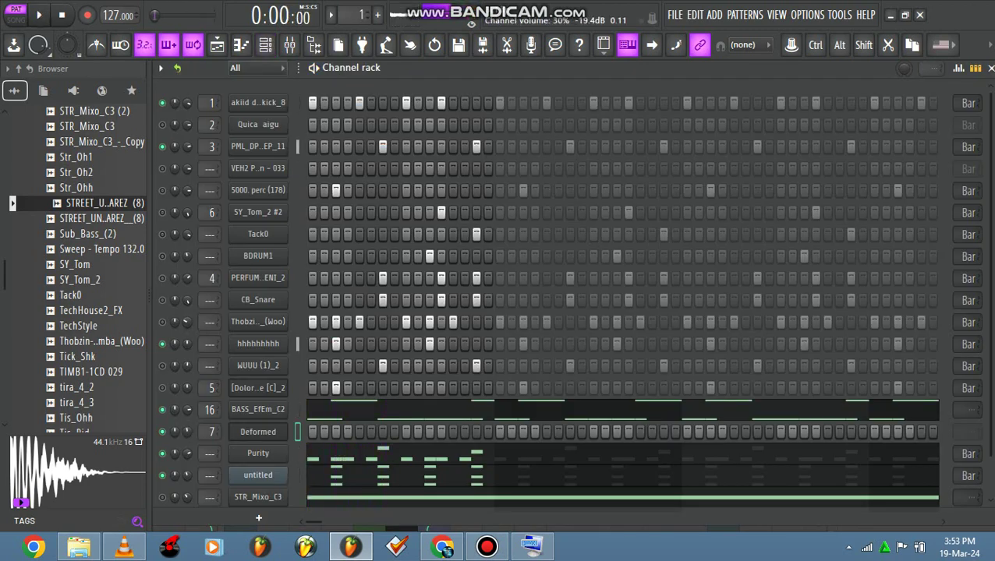
pyautogui.rightClick(258, 410)
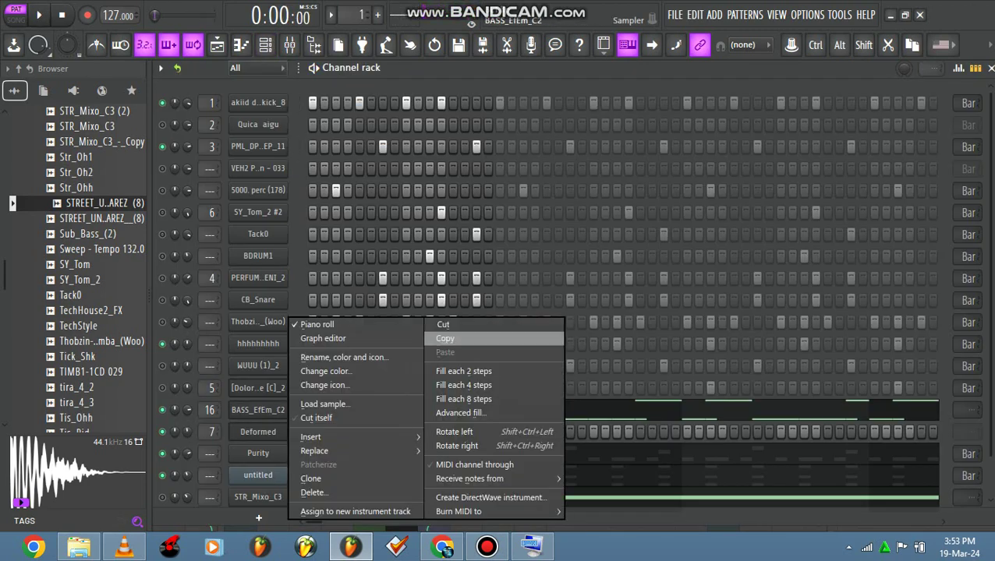
pyautogui.click(445, 339)
pyautogui.rightClick(258, 432)
pyautogui.click(445, 352)
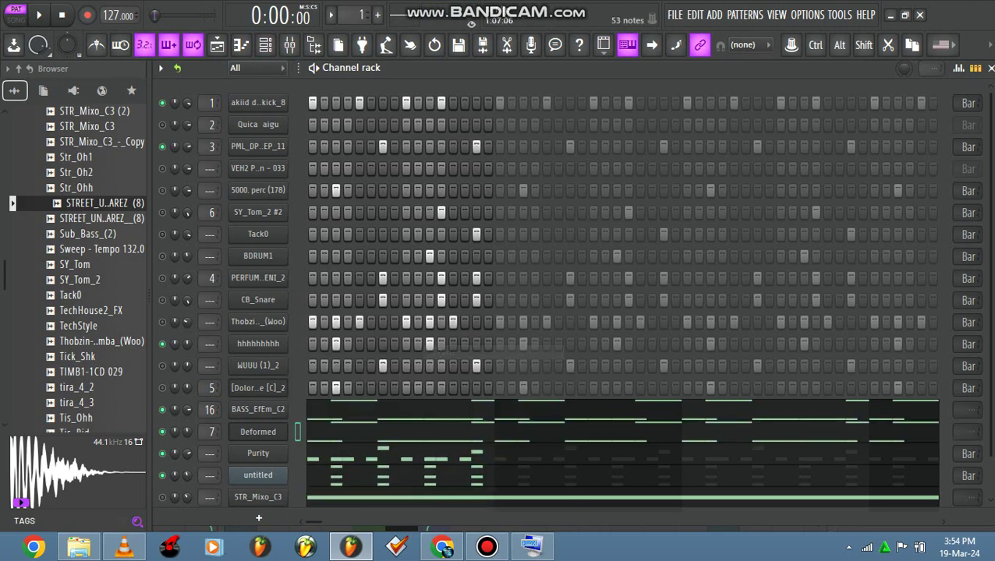
# Step: Delete the pasted Deformed notes in bars 1 to 4 and the trailing notes through bar 8, keeping the phrase in bars 5 to 7
pyautogui.click(460, 432)
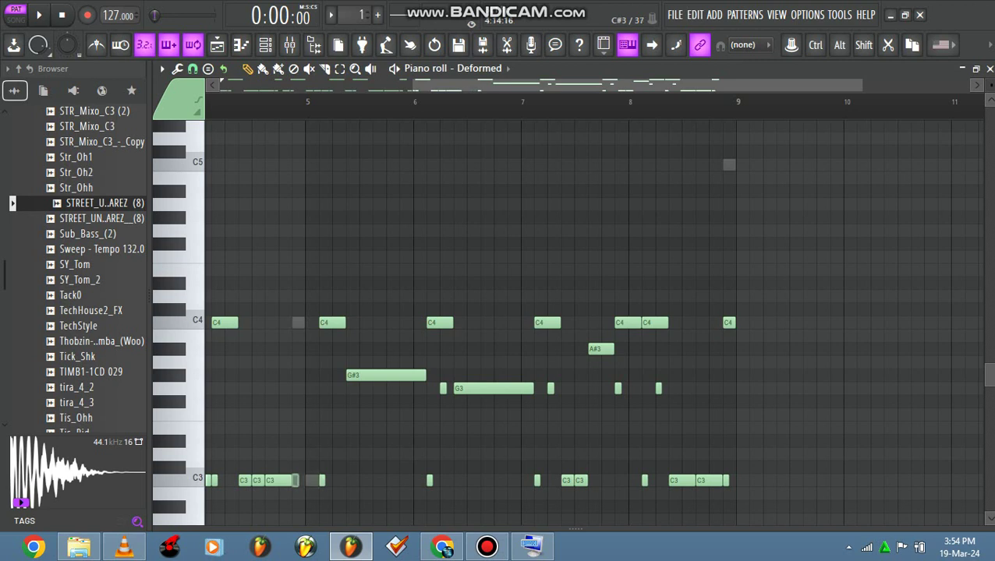
pyautogui.rightClick(209, 480)
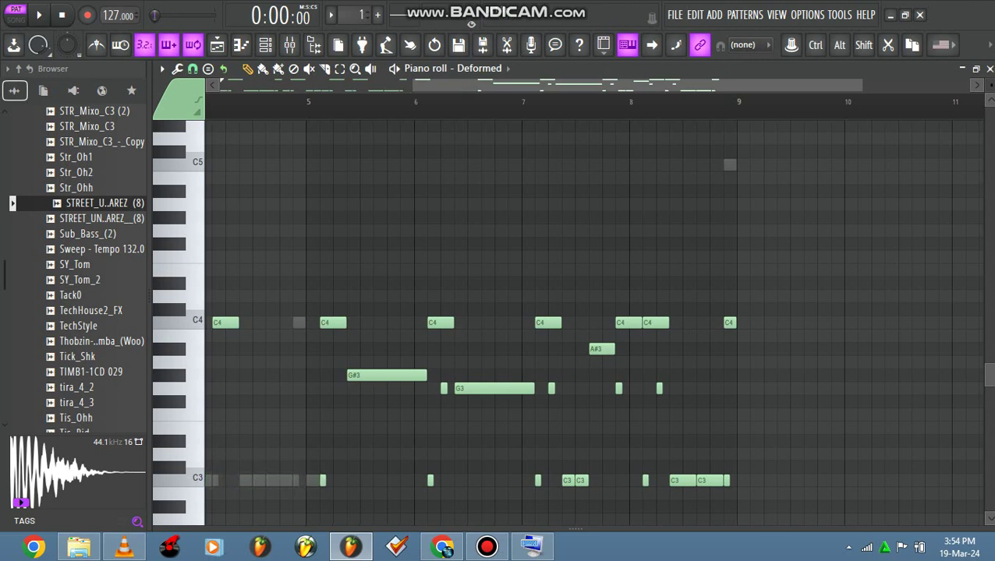
pyautogui.moveTo(413, 85); pyautogui.dragTo(221, 85)
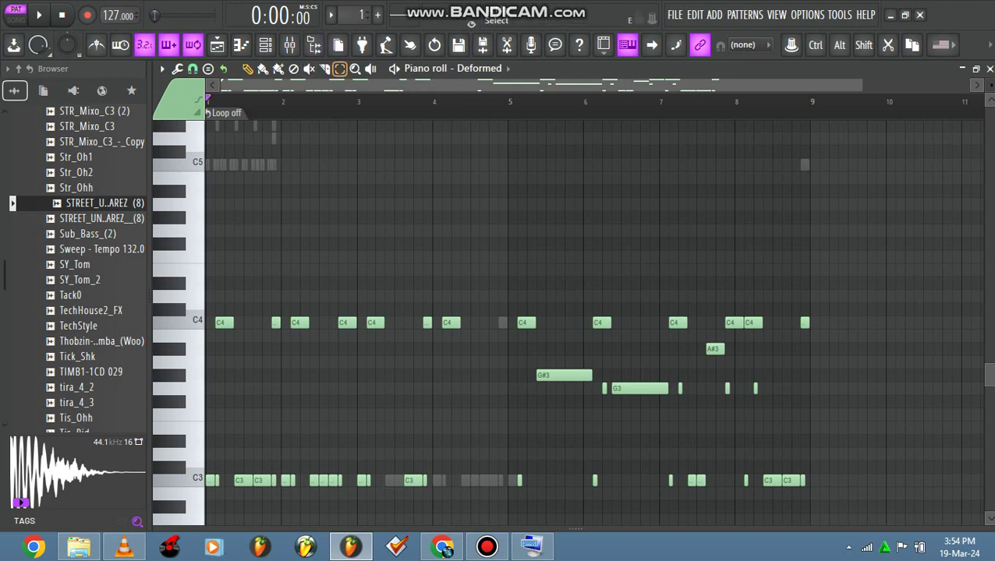
pyautogui.moveTo(477, 239); pyautogui.dragTo(207, 521)
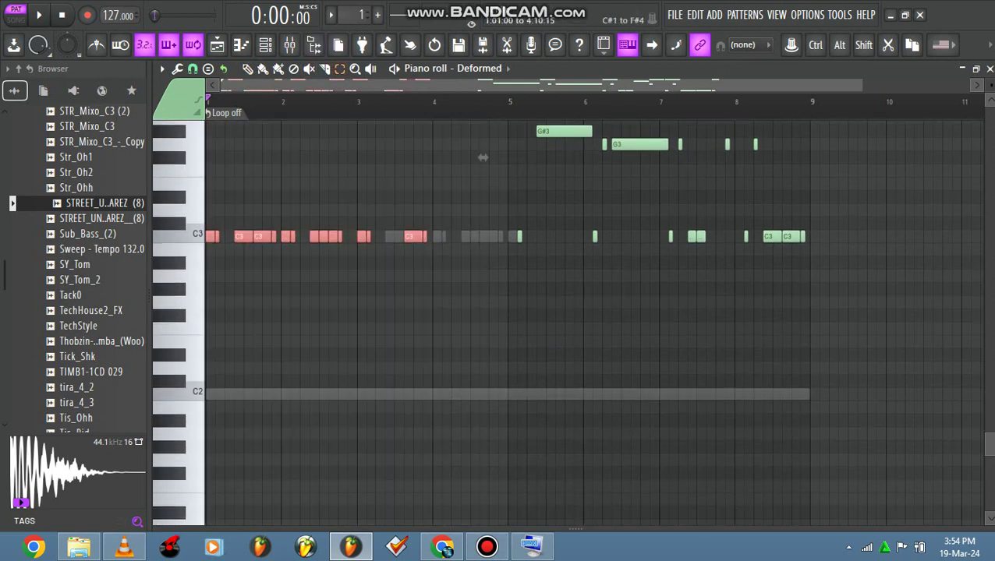
pyautogui.press('Delete')
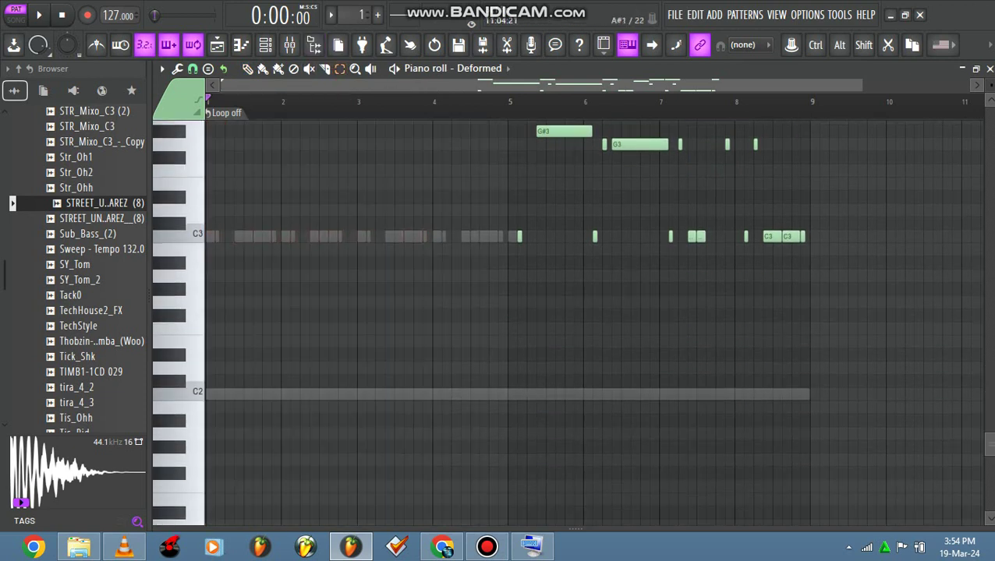
pyautogui.scroll(5, 569, 324)
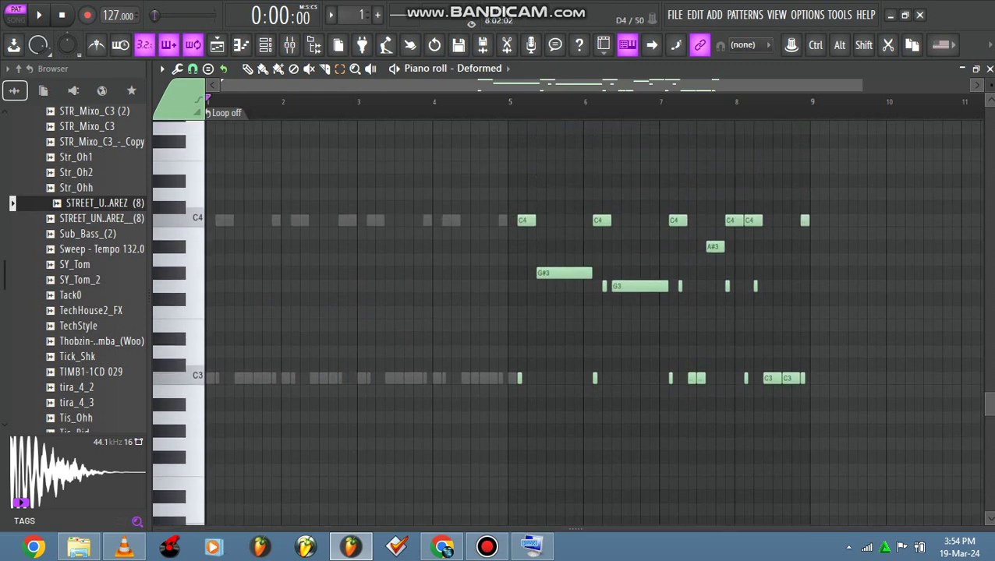
pyautogui.moveTo(753, 173); pyautogui.dragTo(822, 411)
pyautogui.press('Delete')
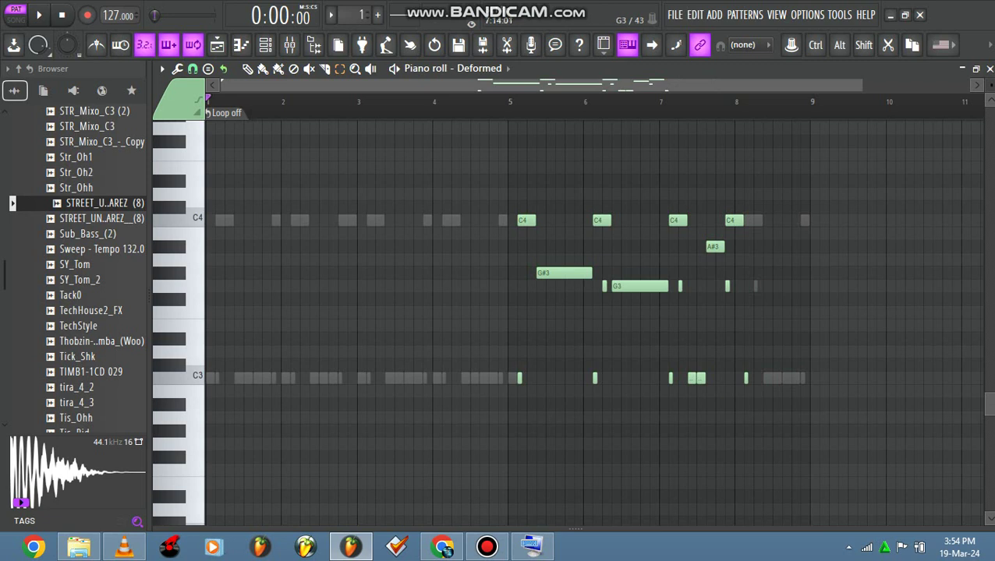
pyautogui.moveTo(733, 303); pyautogui.dragTo(782, 409)
pyautogui.moveTo(862, 85); pyautogui.dragTo(588, 85)
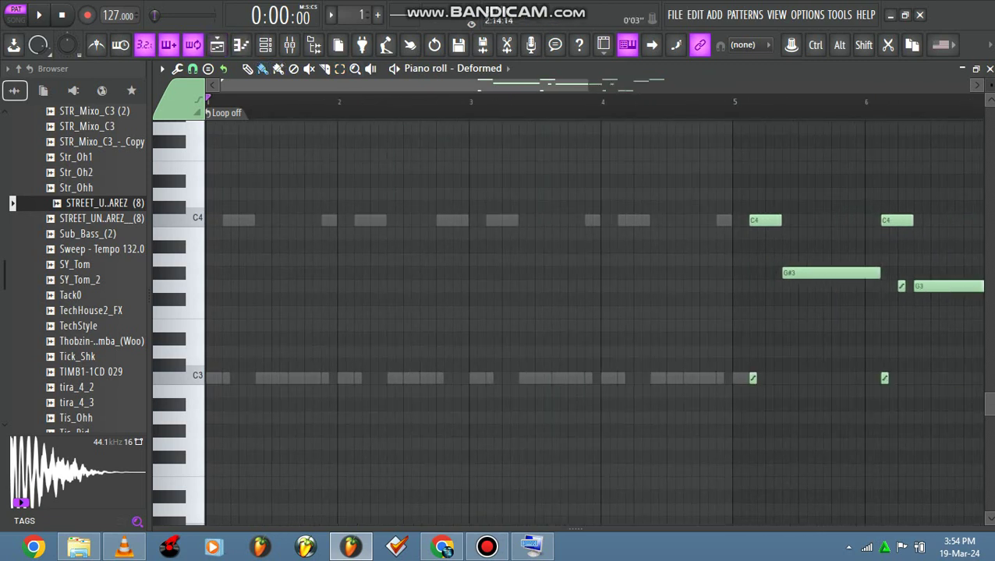
# Step: During playback, stack C4 and D#4 on the long G#3 note in bar 5 and A#3 and D4 on the long G3 in bar 6
pyautogui.press('space')
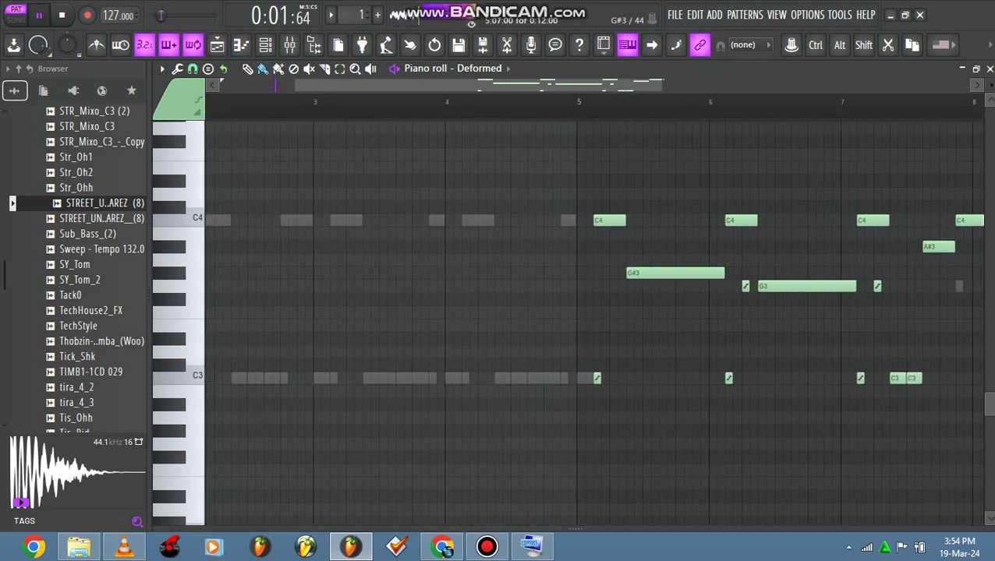
pyautogui.moveTo(629, 233); pyautogui.dragTo(630, 221)
pyautogui.click(630, 181)
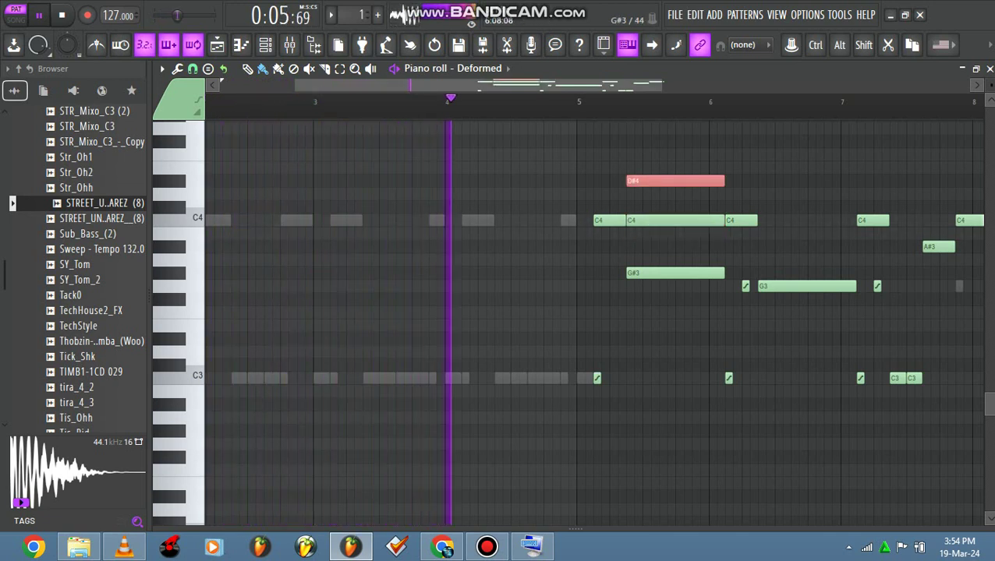
pyautogui.click(763, 247)
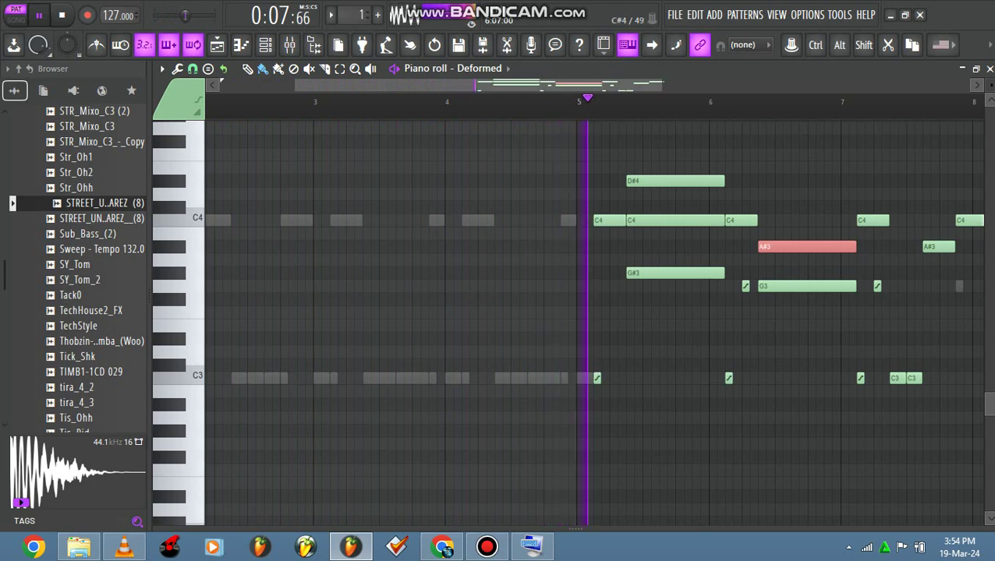
pyautogui.click(762, 193)
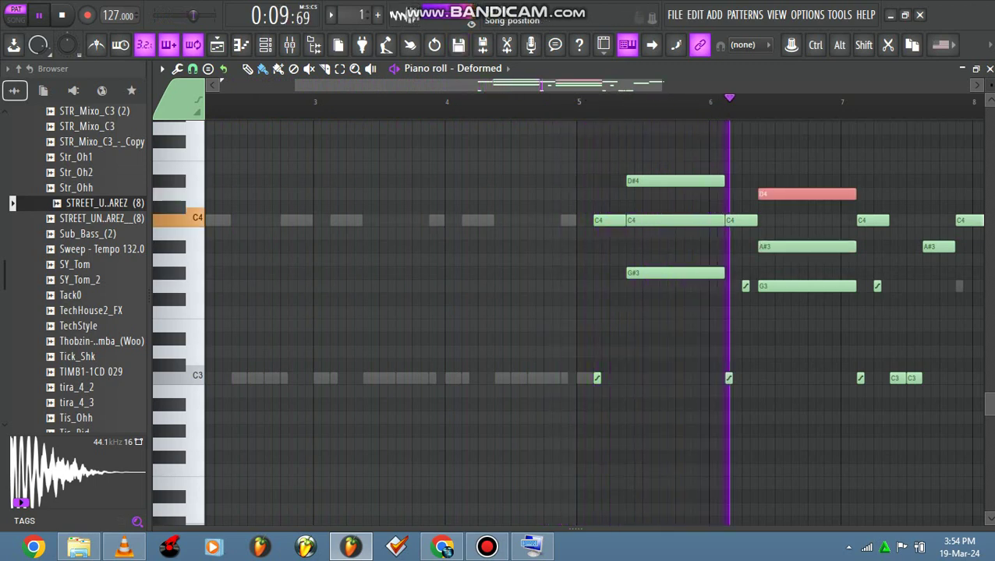
# Step: Raise the fader of the Deformed channel's mixer track 7
pyautogui.click(265, 44)
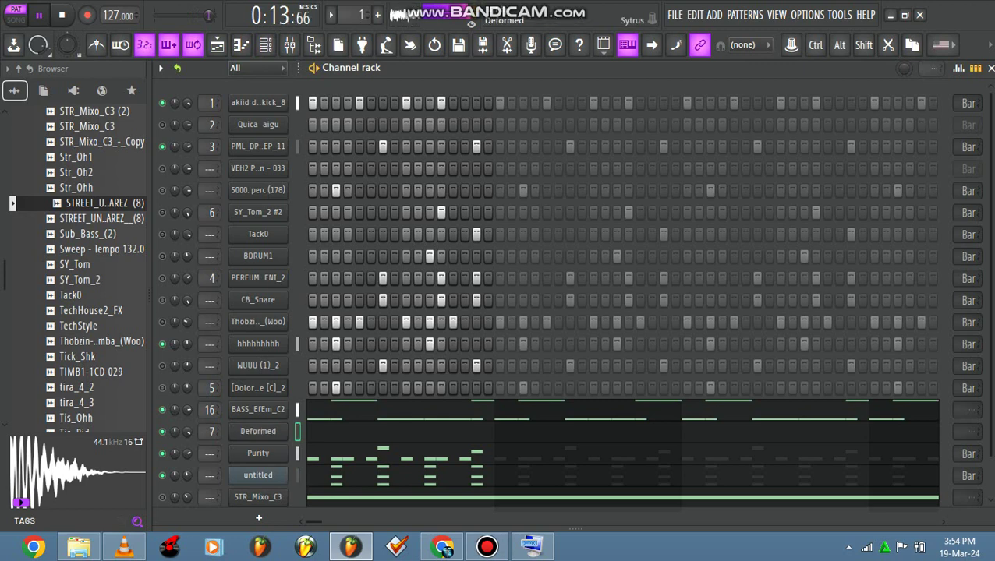
pyautogui.click(257, 431)
pyautogui.click(290, 44)
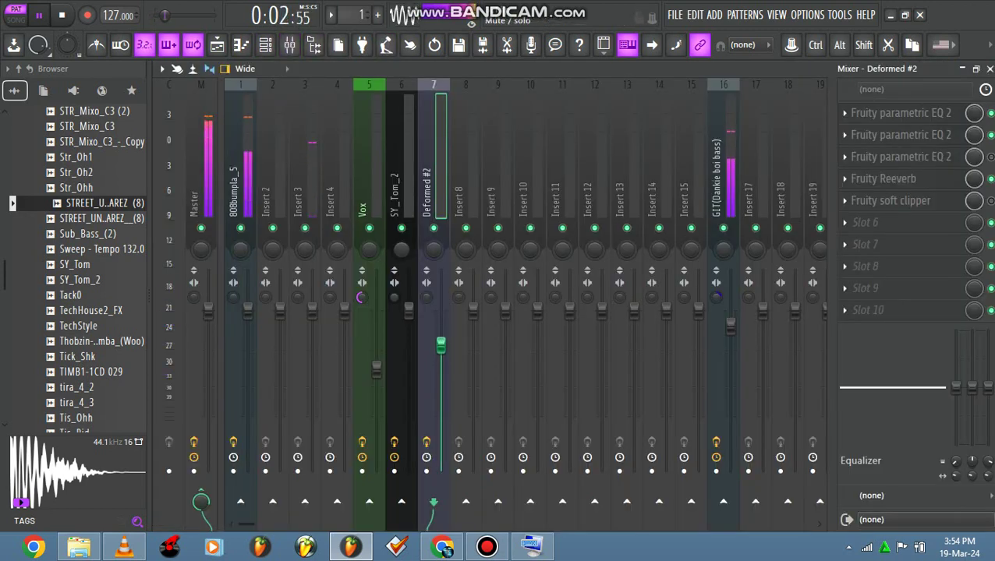
# Step: Add a D#3 above each of the two adjacent C3 notes in bar 7 of the Deformed piano roll and stop playback
pyautogui.click(241, 44)
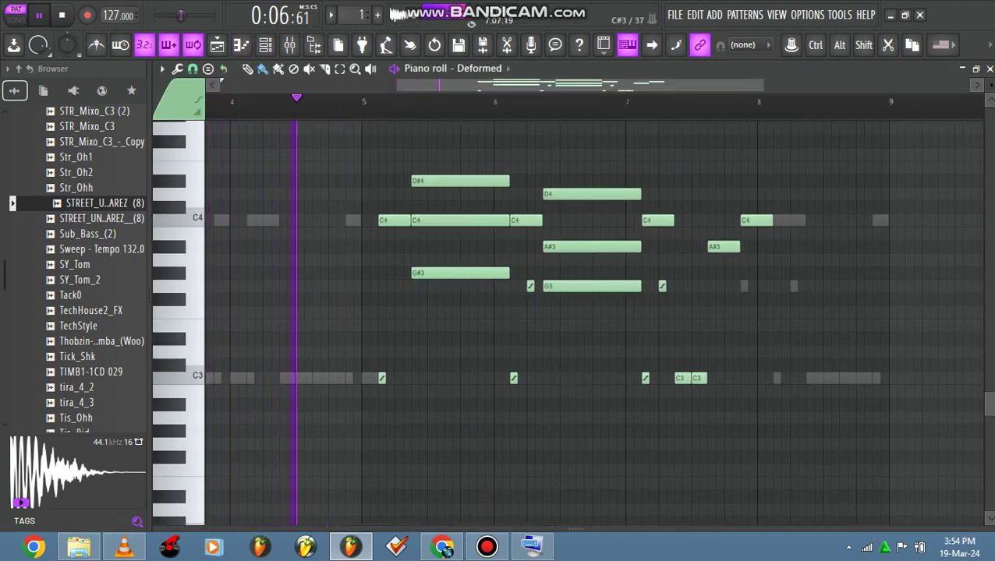
pyautogui.click(680, 339)
pyautogui.click(698, 339)
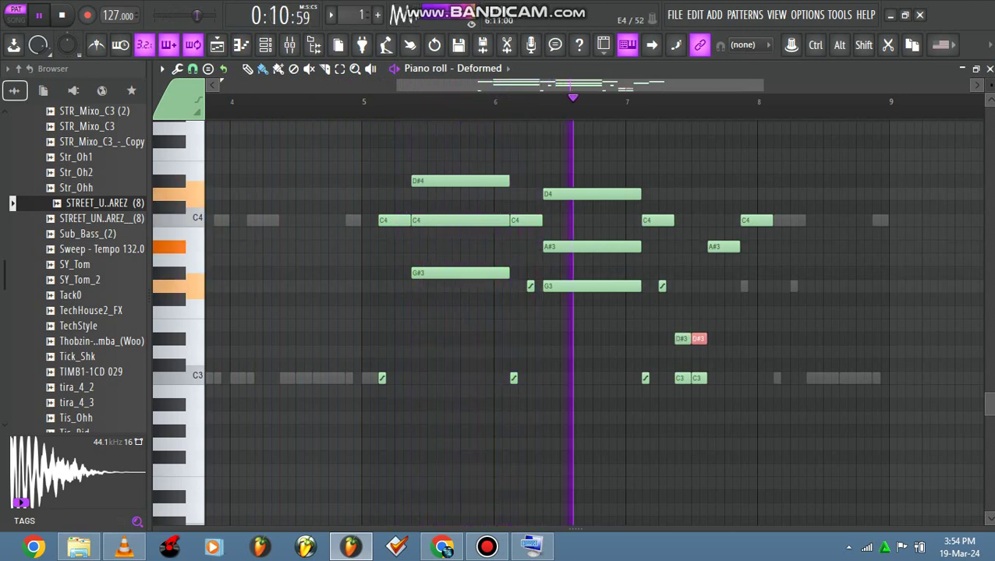
pyautogui.press('space')
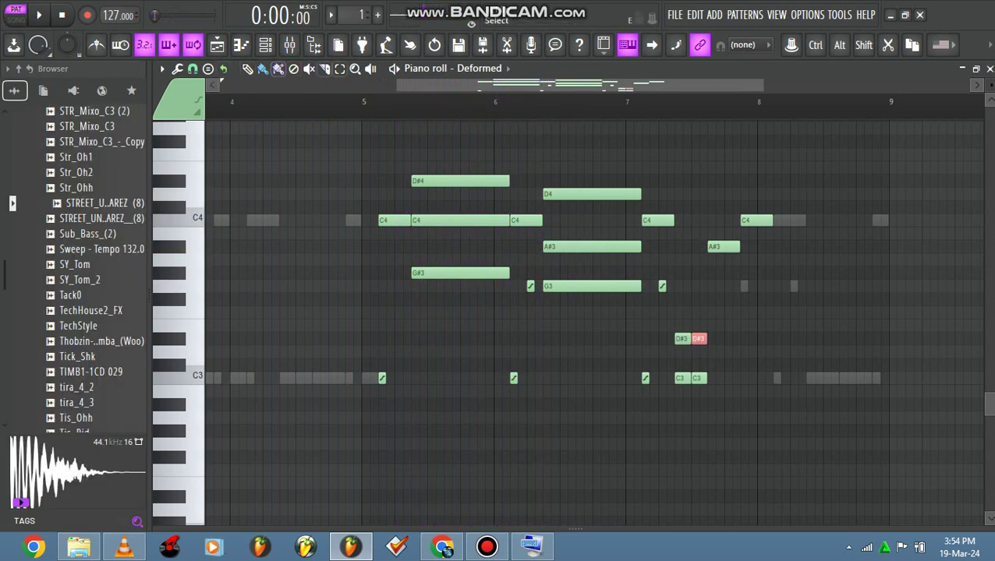
# Step: Select all the Deformed notes and transpose them up one octave, keeping their timing
pyautogui.moveTo(330, 138); pyautogui.dragTo(815, 438)
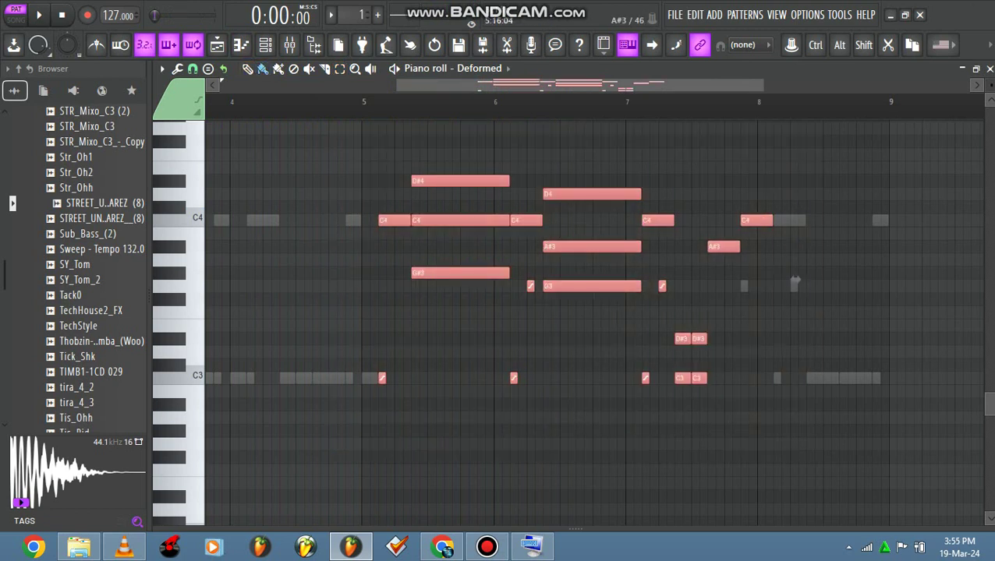
pyautogui.press('Up')
pyautogui.press('Up')
pyautogui.press('Up')
pyautogui.press('Up')
pyautogui.press('Up')
pyautogui.press('Up')
pyautogui.press('Up')
pyautogui.press('Up')
pyautogui.press('Up')
pyautogui.press('Up')
pyautogui.press('Up')
pyautogui.press('Up')
pyautogui.press('Up')
pyautogui.press('Up')
pyautogui.press('Up')
pyautogui.press('Up')
pyautogui.press('Up')
pyautogui.press('Up')
pyautogui.press('Up')
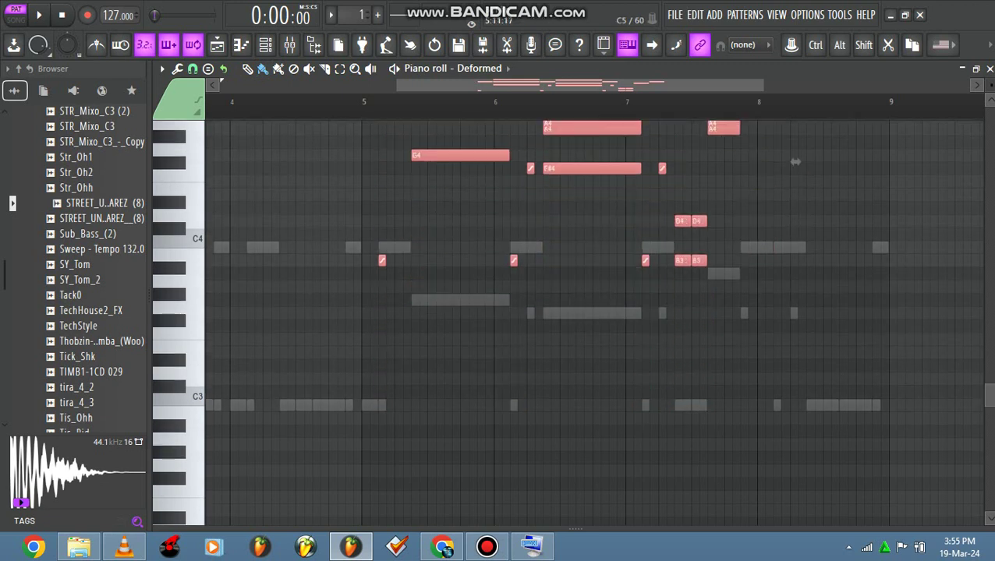
pyautogui.press('Down')
pyautogui.press('Down')
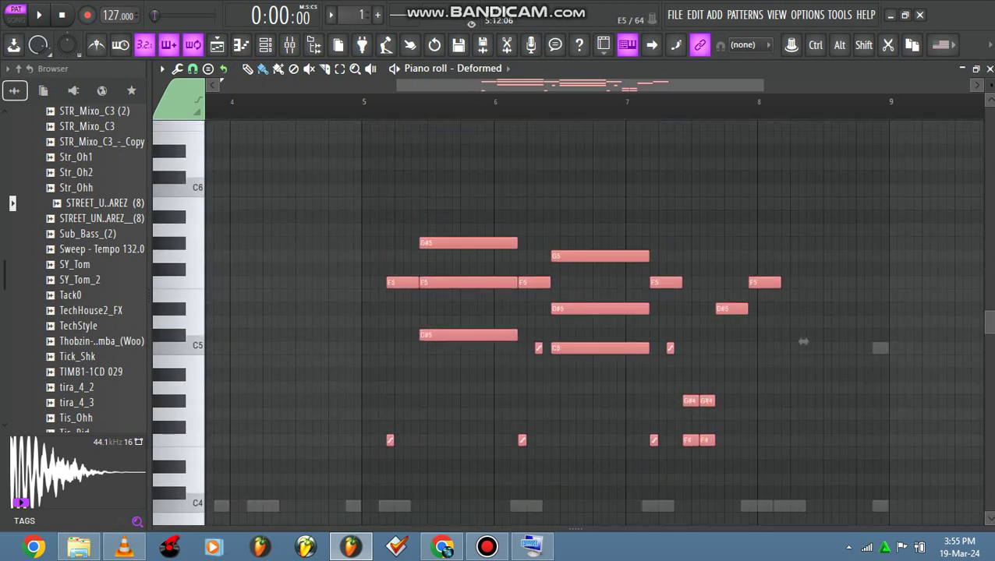
pyautogui.moveTo(455, 284); pyautogui.dragTo(453, 295)
pyautogui.moveTo(795, 354); pyautogui.dragTo(795, 321)
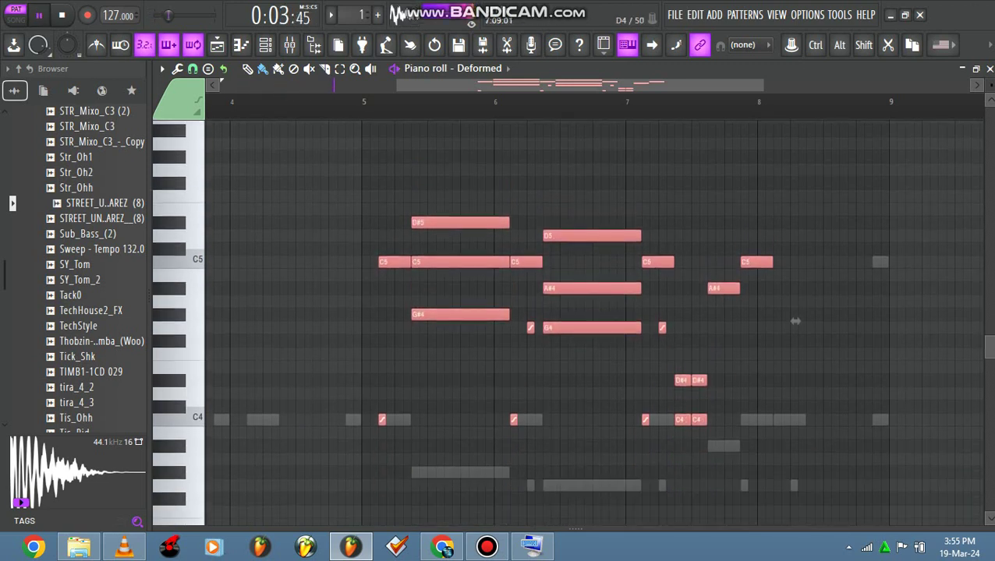
# Step: Complete bar 7's chords with G4 over both D#4 notes, D5 and F5 over A#4, and D#5 and G5 over the last C5
pyautogui.click(680, 327)
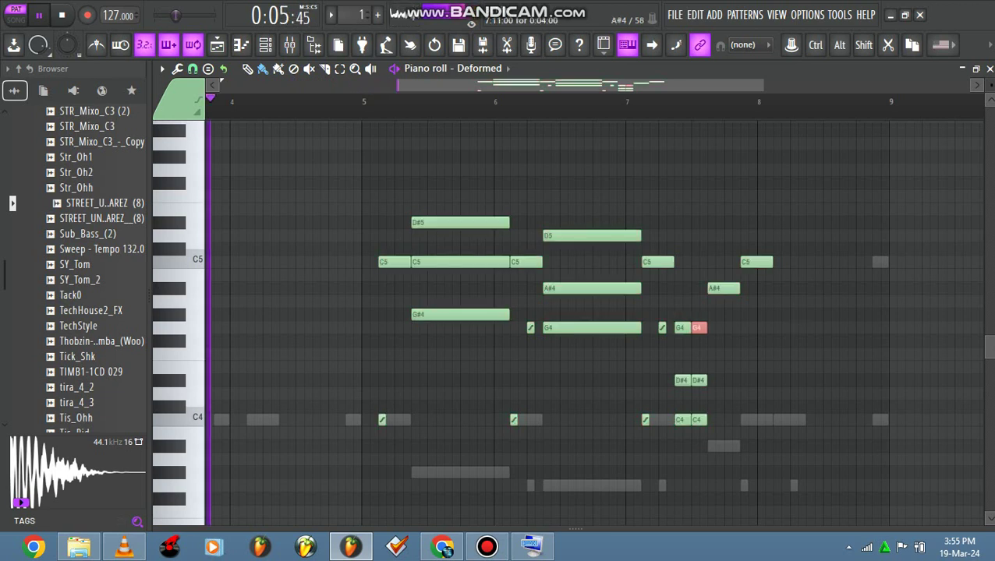
pyautogui.click(711, 236)
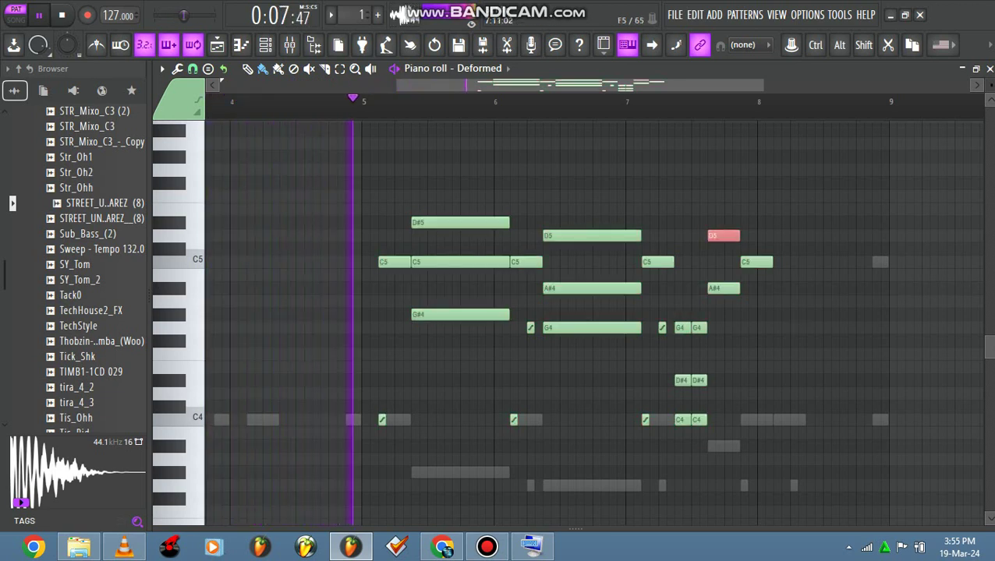
pyautogui.click(711, 196)
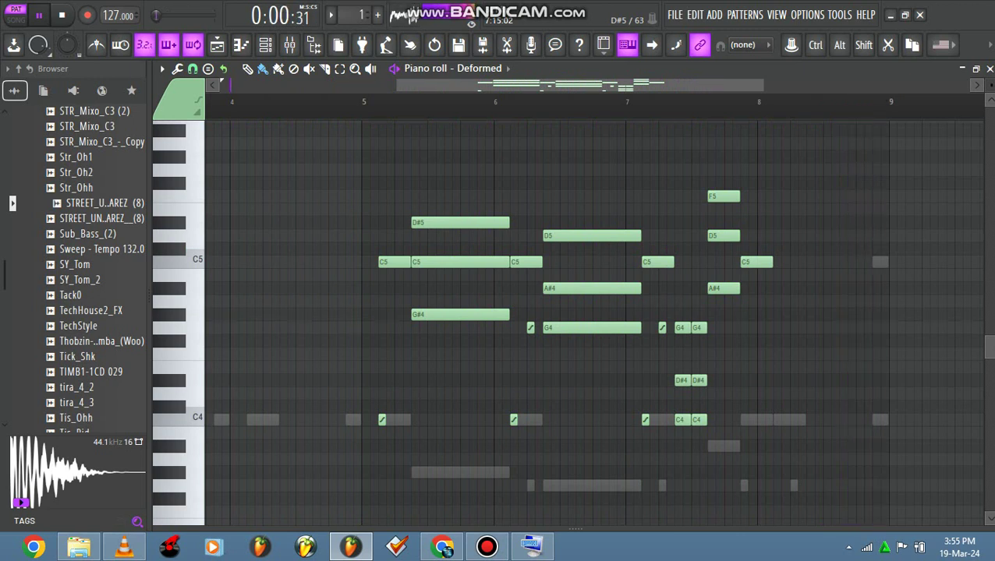
pyautogui.click(743, 170)
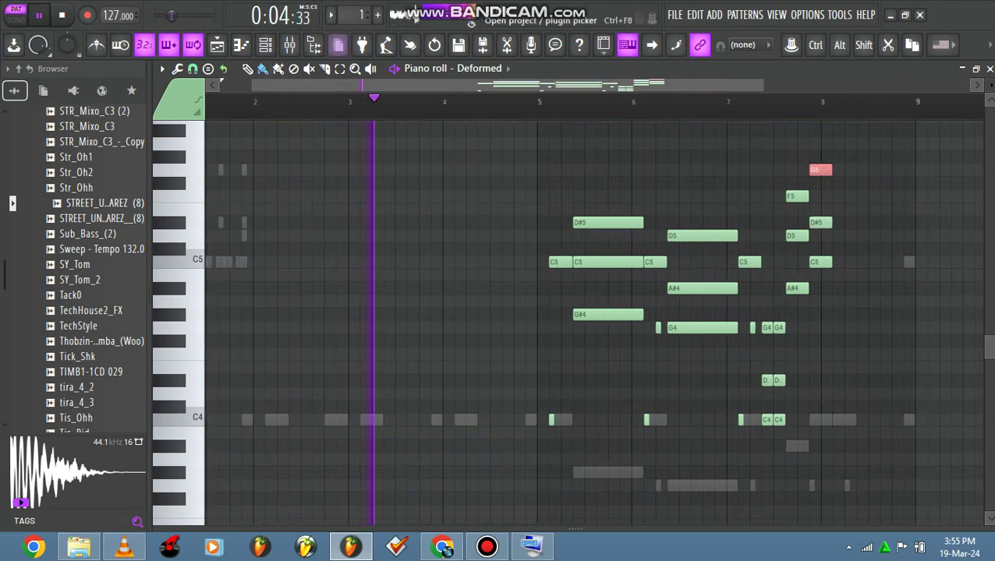
# Step: View the Deformed channel's Sytrus settings and the playlist
pyautogui.click(265, 45)
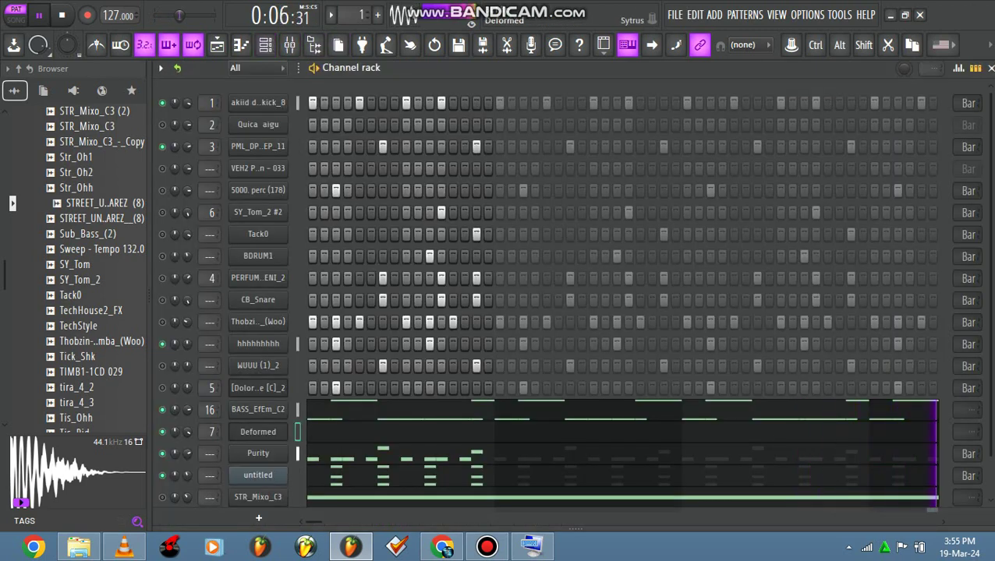
pyautogui.click(258, 431)
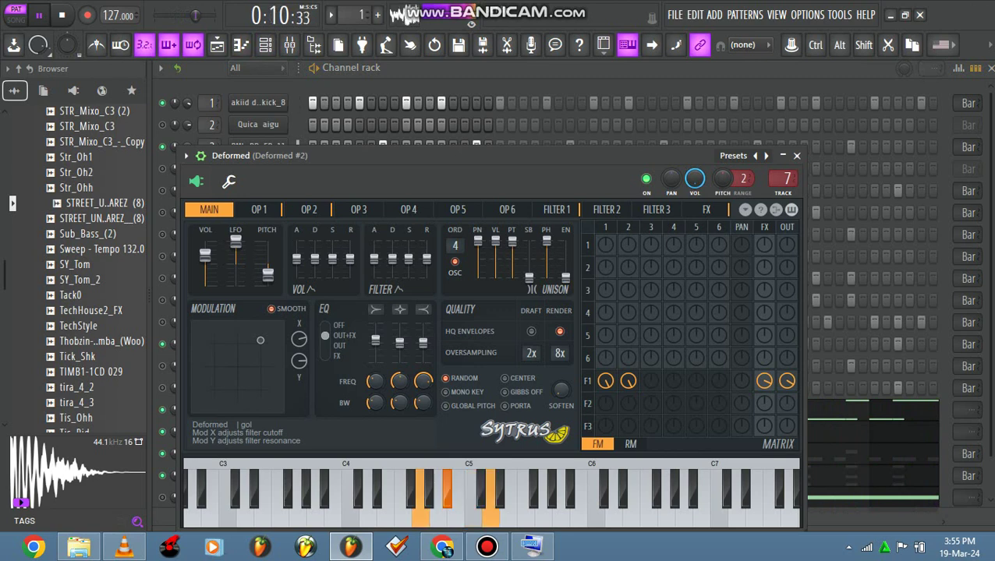
pyautogui.click(216, 45)
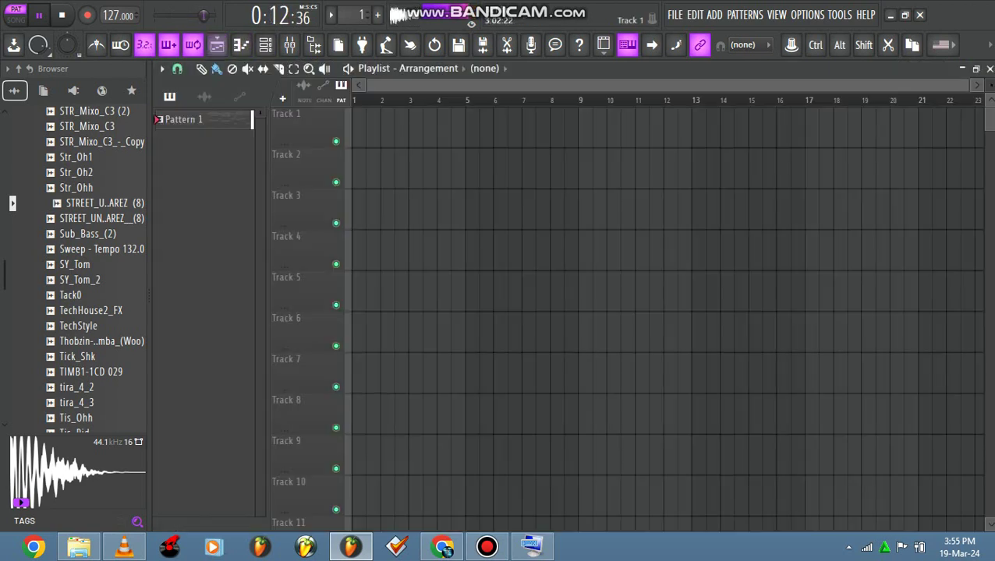
# Step: Unmute the SY_Tom_2 #2, Tack0, BDRUM1 and CB_Snare channels in the channel rack
pyautogui.click(265, 45)
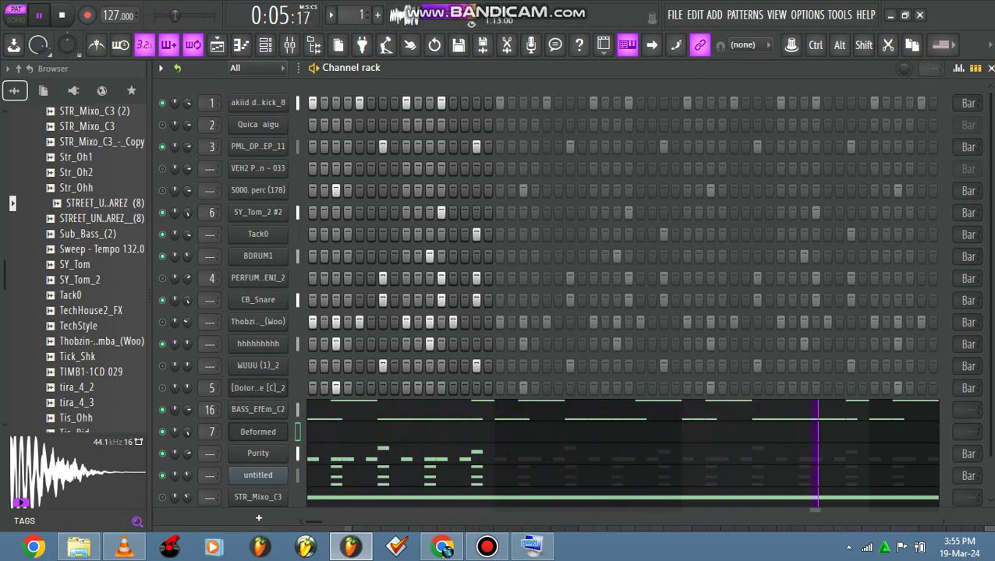
pyautogui.scroll(-3, 574, 300)
pyautogui.scroll(2, 573, 300)
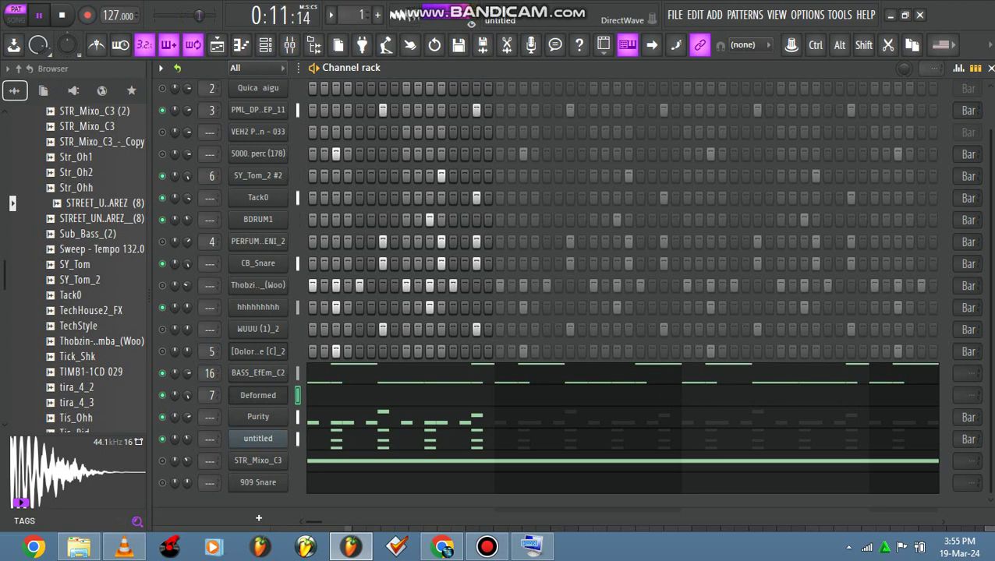
# Step: Solo the Deformed channel and bring back the BASS_EfEm_C2 and [Dolor..e [C]_2 channels
pyautogui.rightClick(162, 395)
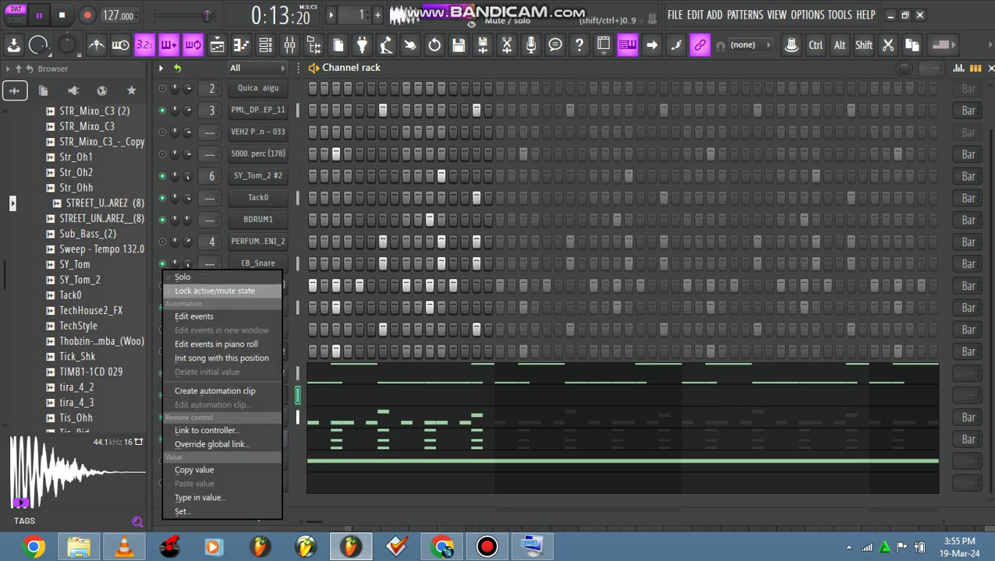
pyautogui.click(187, 277)
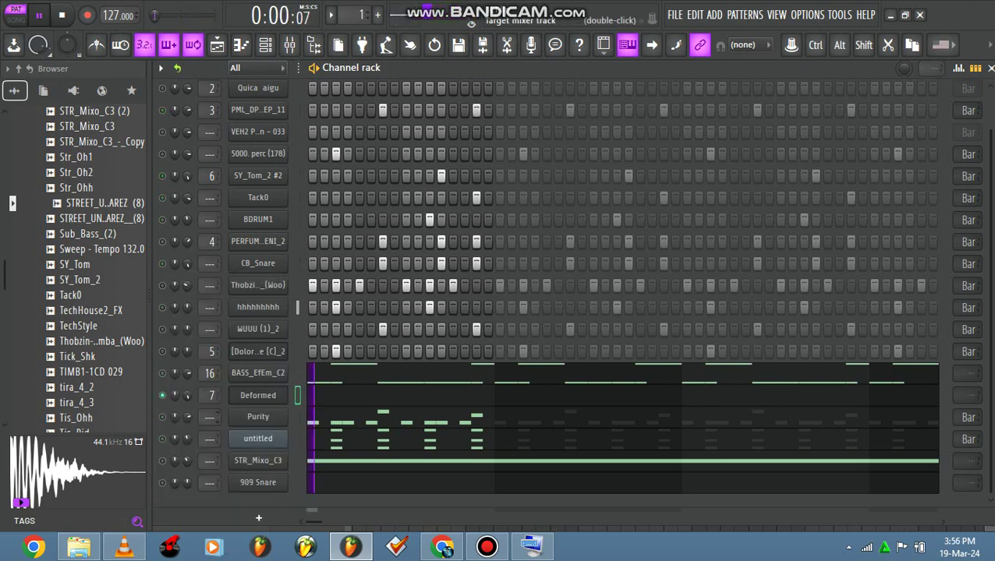
pyautogui.click(162, 373)
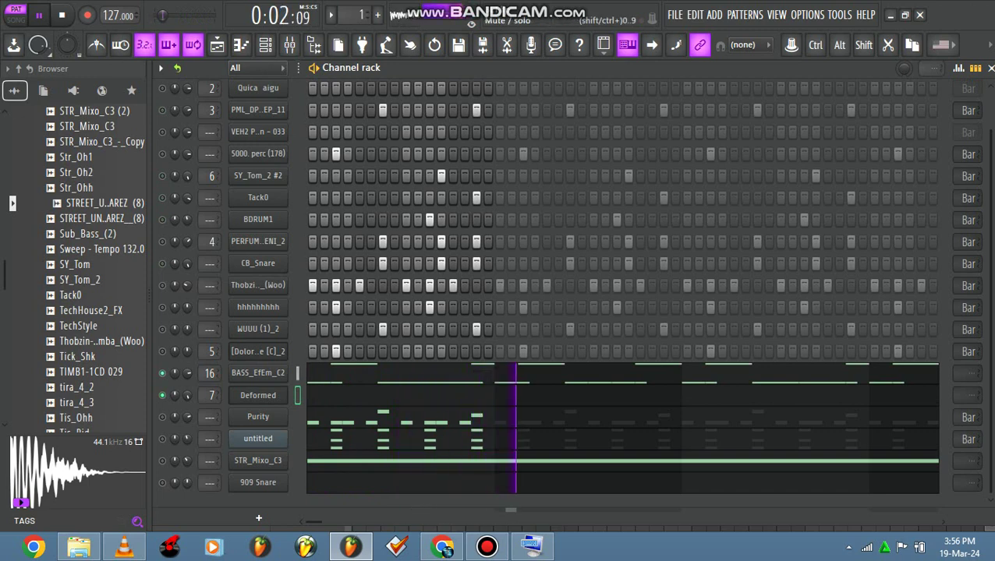
pyautogui.click(162, 352)
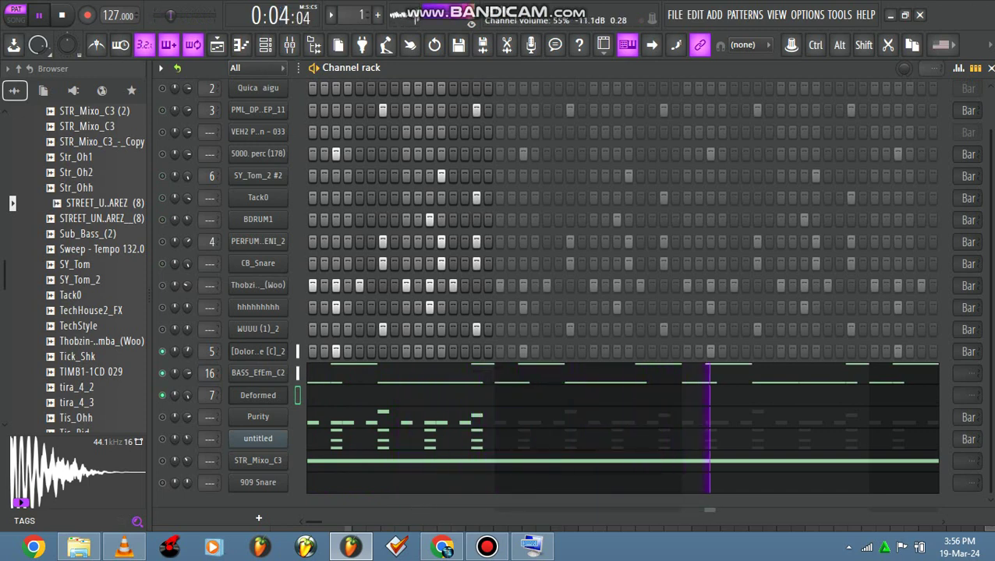